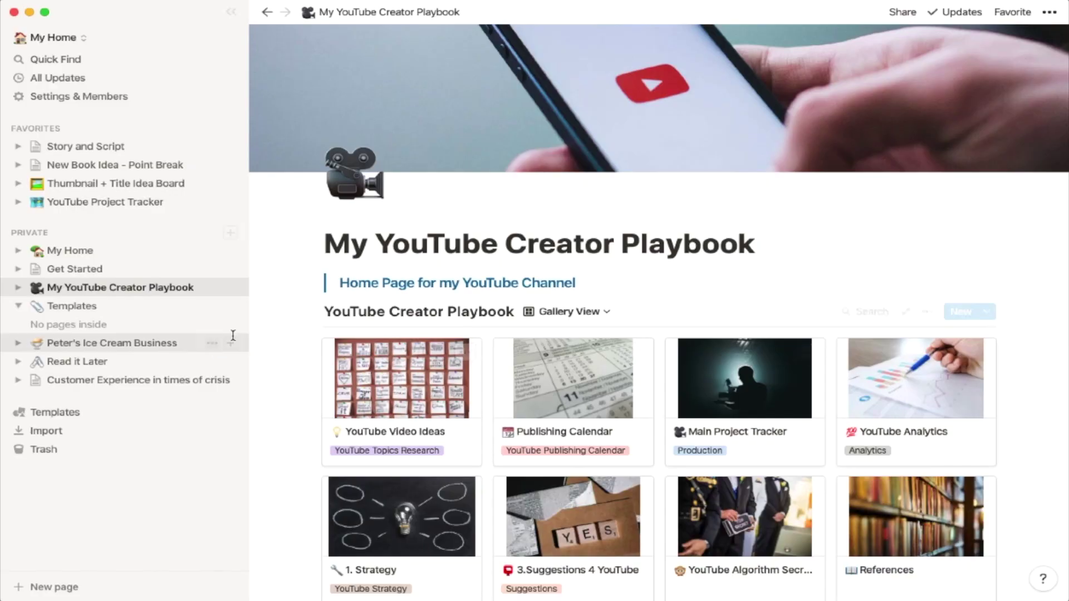
Browse the insert-block Database choices, comparing inline table, board, gallery, list and calendar with full-page options
{"action": "left_click", "coordinate": [295, 313]}
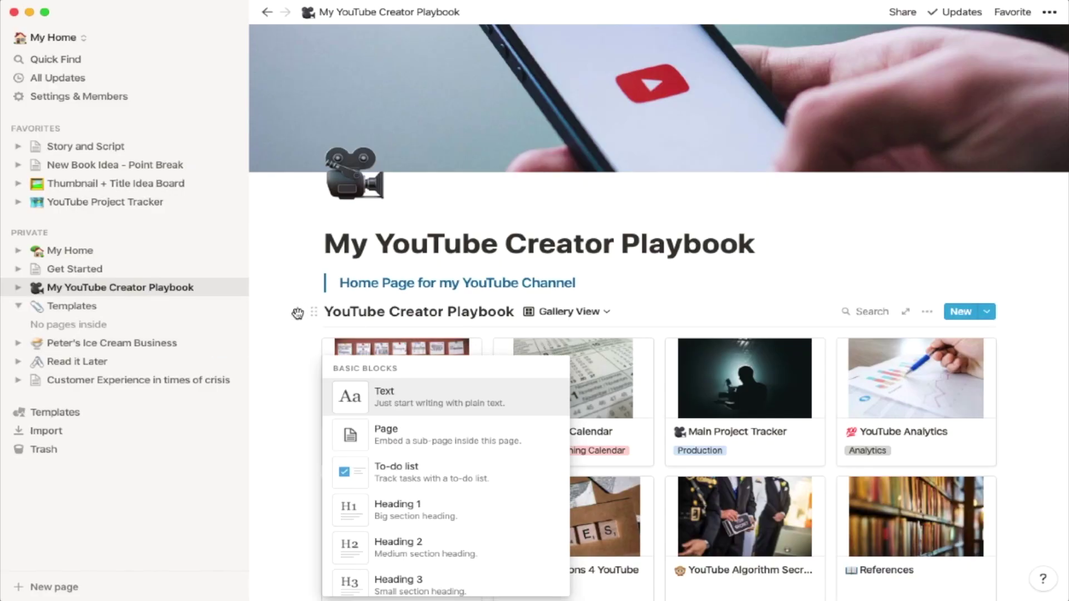
{"action": "scroll", "coordinate": [423, 490], "scroll_direction": "down", "scroll_amount": 2}
{"action": "scroll", "coordinate": [423, 490], "scroll_direction": "down", "scroll_amount": 3}
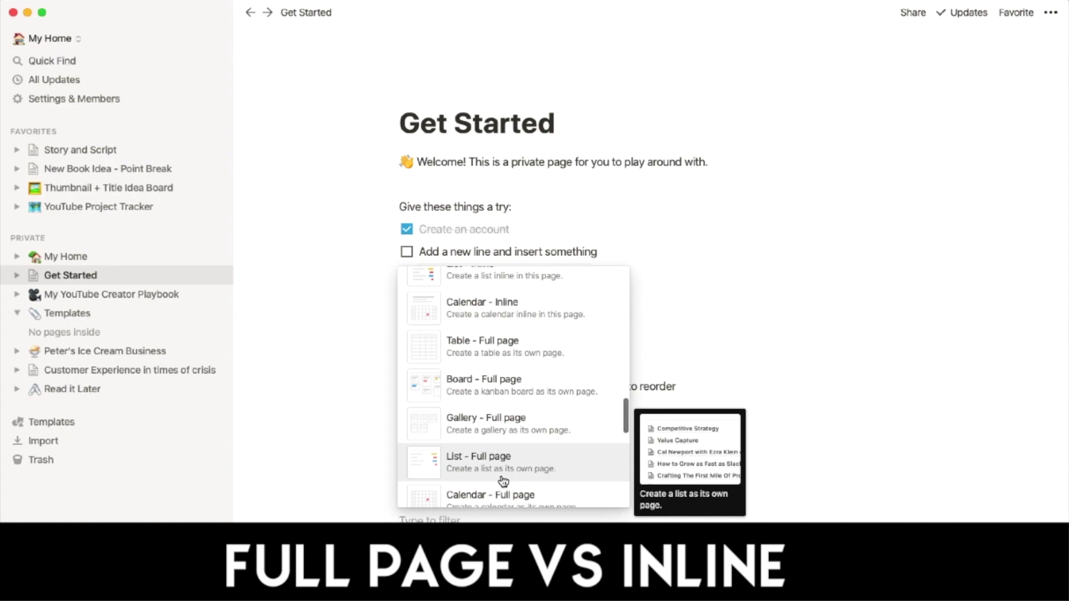
{"action": "scroll", "coordinate": [503, 481], "scroll_direction": "up", "scroll_amount": 1}
{"action": "scroll", "coordinate": [504, 481], "scroll_direction": "up", "scroll_amount": 1}
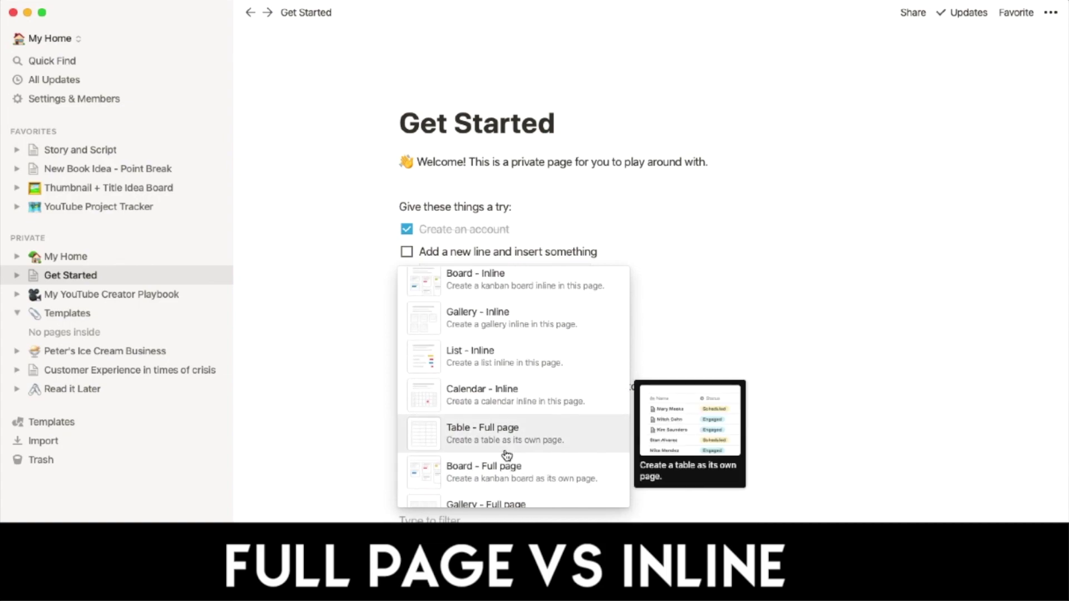
{"action": "scroll", "coordinate": [501, 389], "scroll_direction": "up", "scroll_amount": 2}
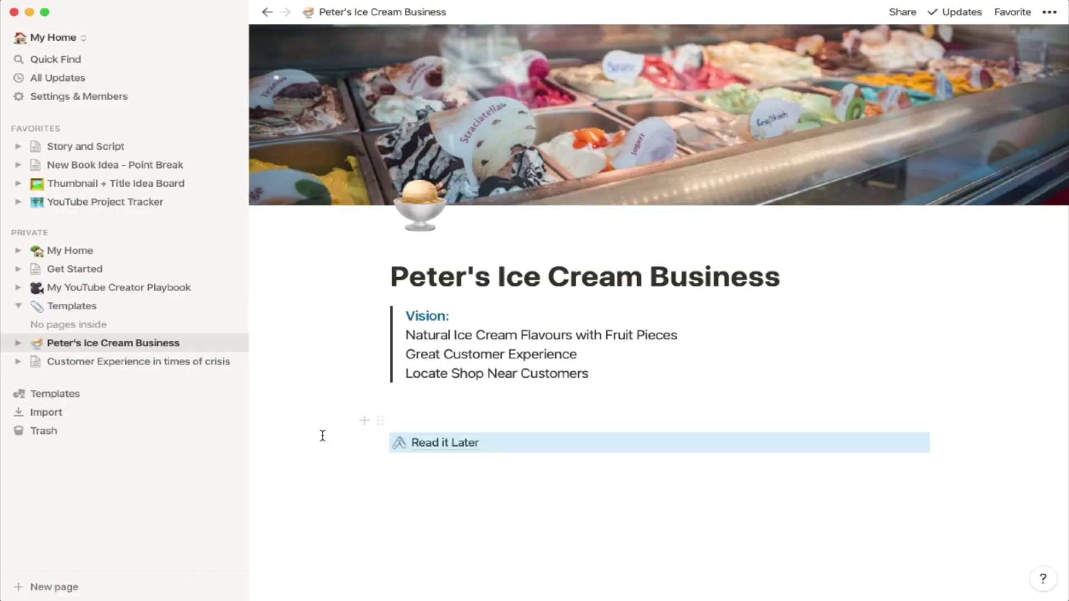
Move the Read it Later block off Peter's page to the top level and open its board
{"action": "left_click_drag", "start_coordinate": [322, 436], "coordinate": [292, 417]}
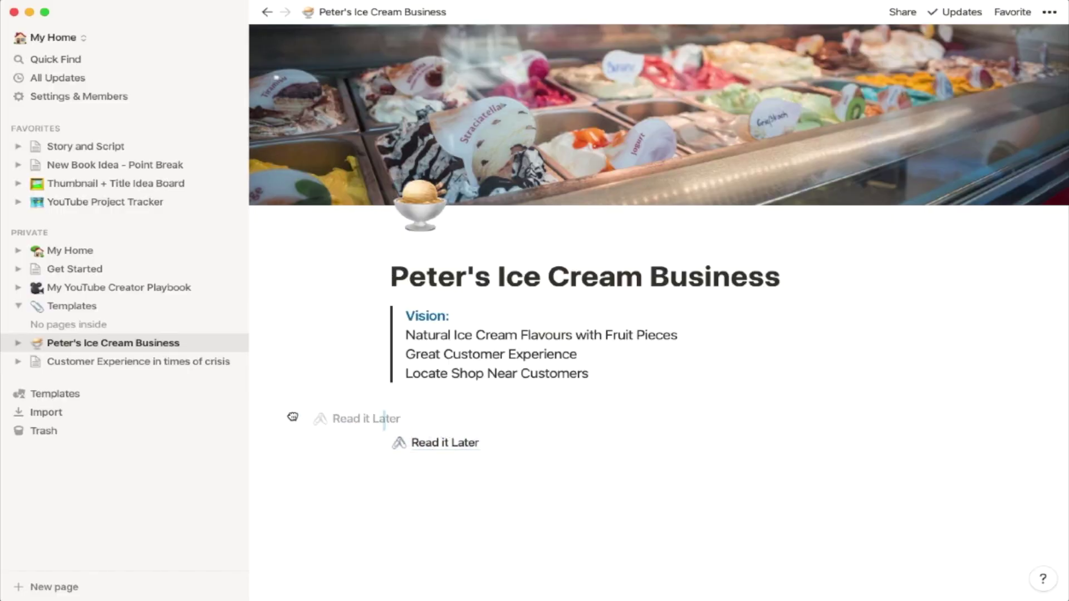
{"action": "left_click_drag", "start_coordinate": [174, 361], "coordinate": [207, 358]}
{"action": "left_click", "coordinate": [212, 362]}
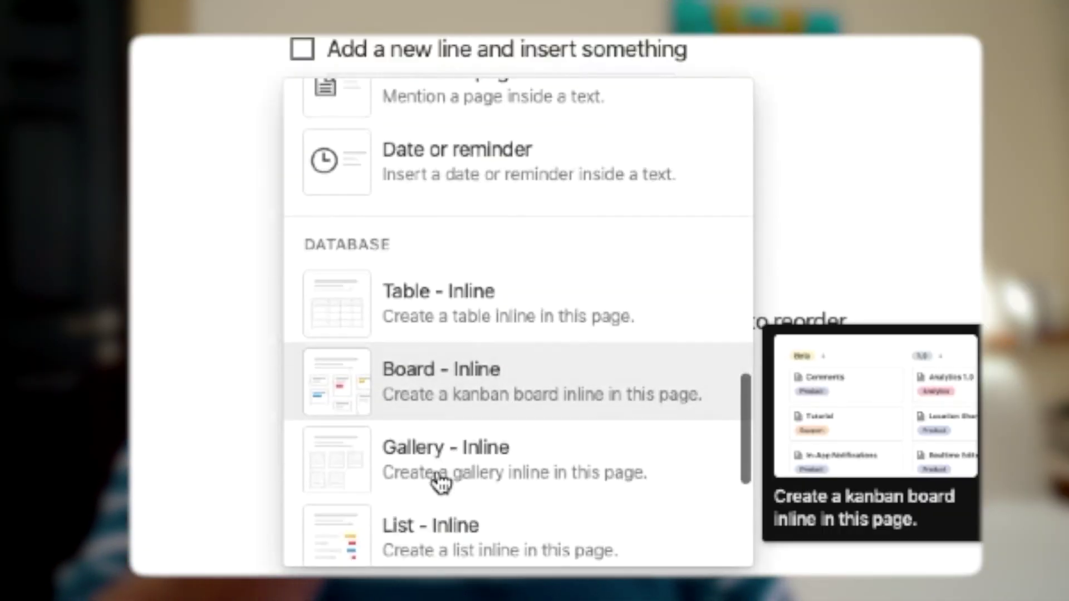
{"action": "scroll", "coordinate": [460, 327], "scroll_direction": "down", "scroll_amount": 2}
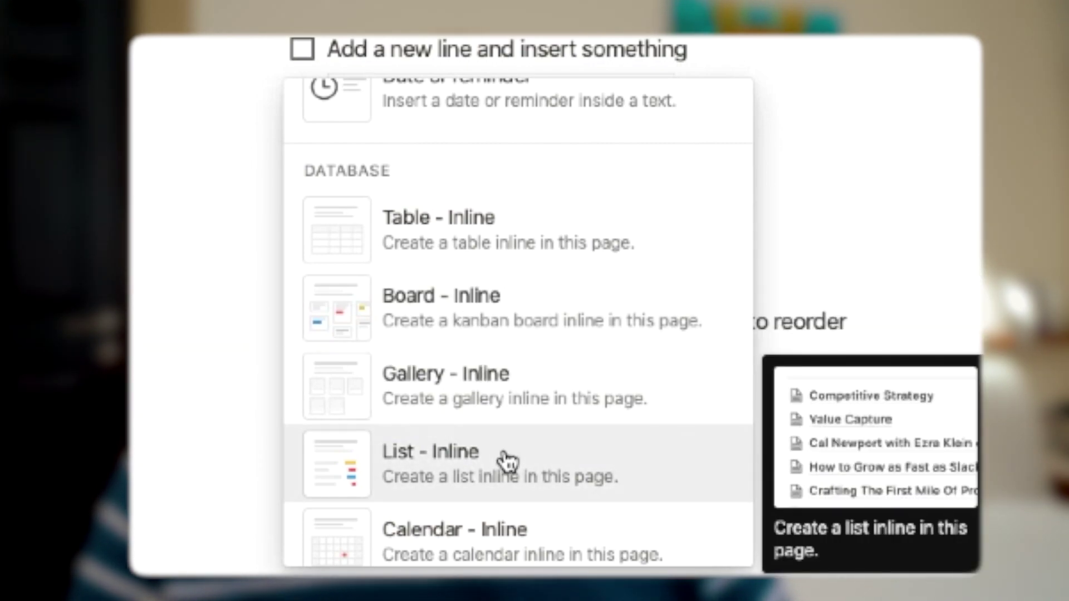
{"action": "scroll", "coordinate": [506, 460], "scroll_direction": "down", "scroll_amount": 2}
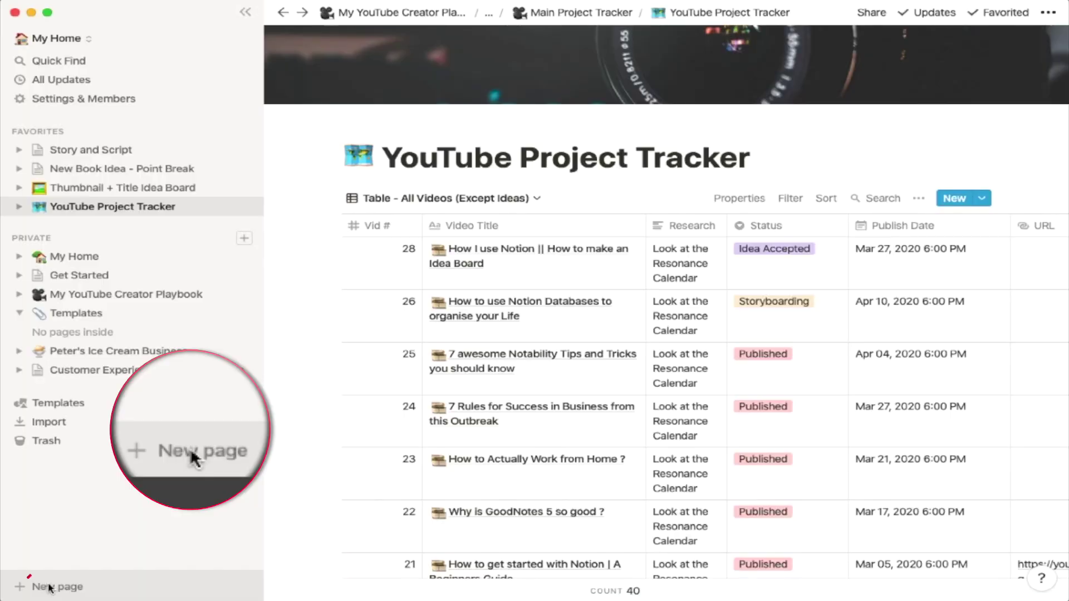
Create a new page with a paperclip icon and the description 'Things that resonate with me'
{"action": "left_click", "coordinate": [49, 587]}
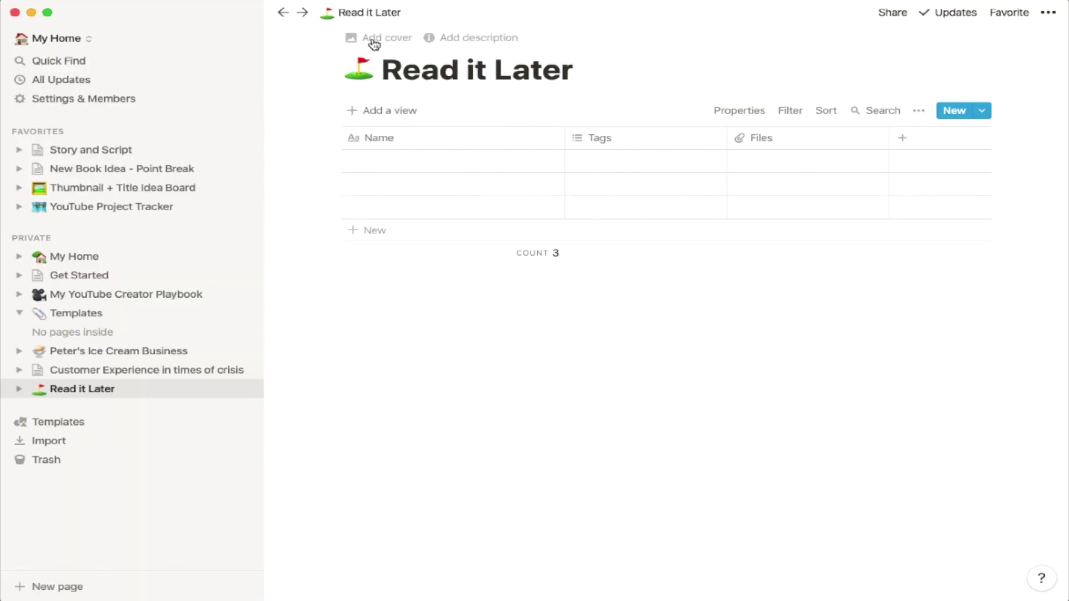
{"action": "left_click", "coordinate": [359, 69]}
{"action": "left_click", "coordinate": [208, 186]}
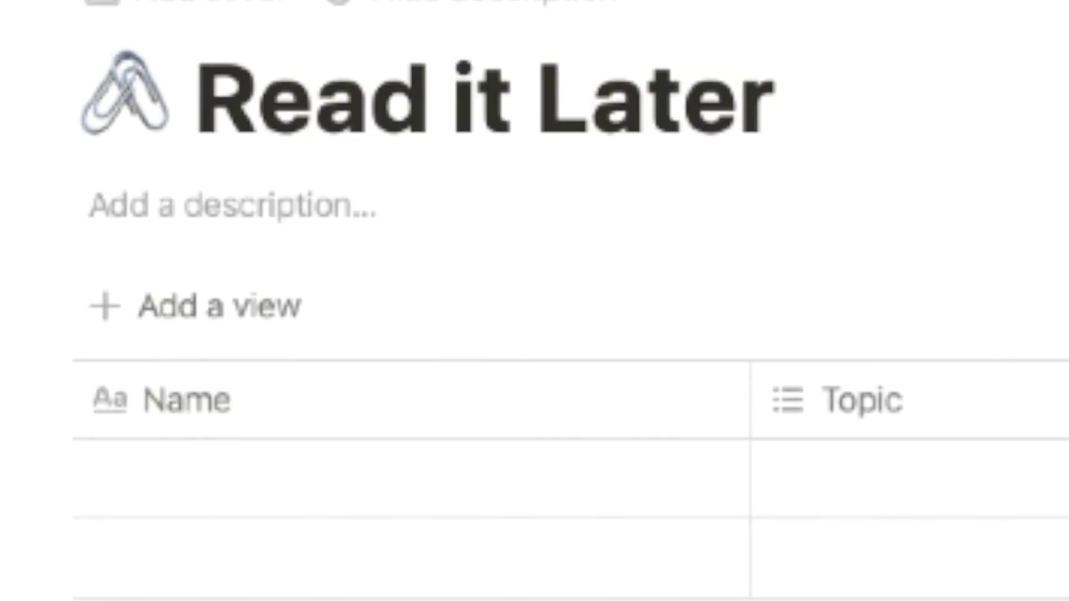
{"action": "type", "text": "Things th"}
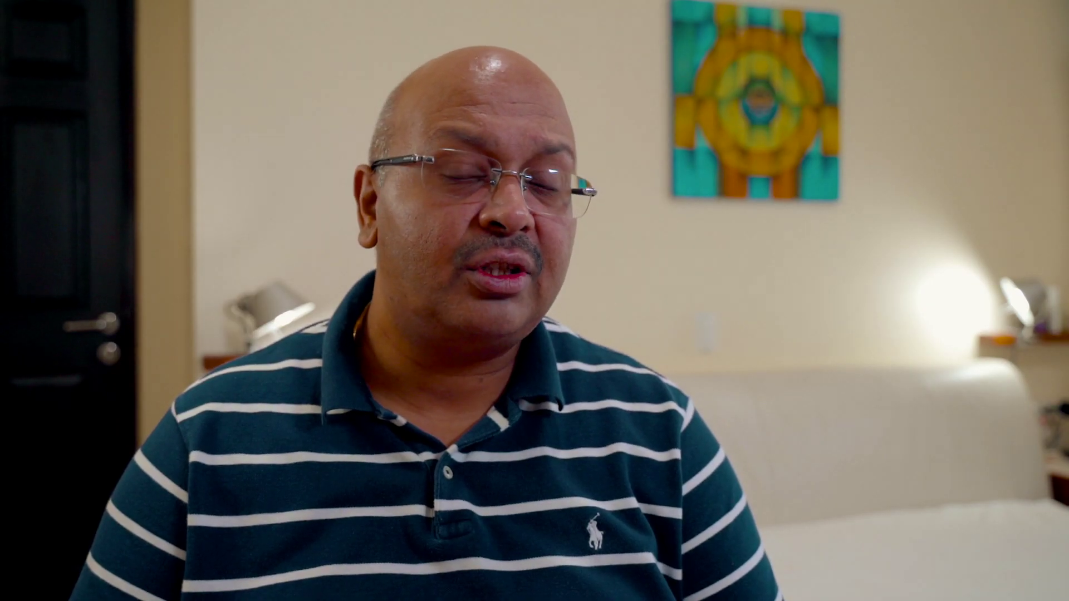
Rename the Tags column to Topic and the Files column to URL
{"action": "left_click", "coordinate": [531, 146]}
{"action": "type", "text": "Topic"}
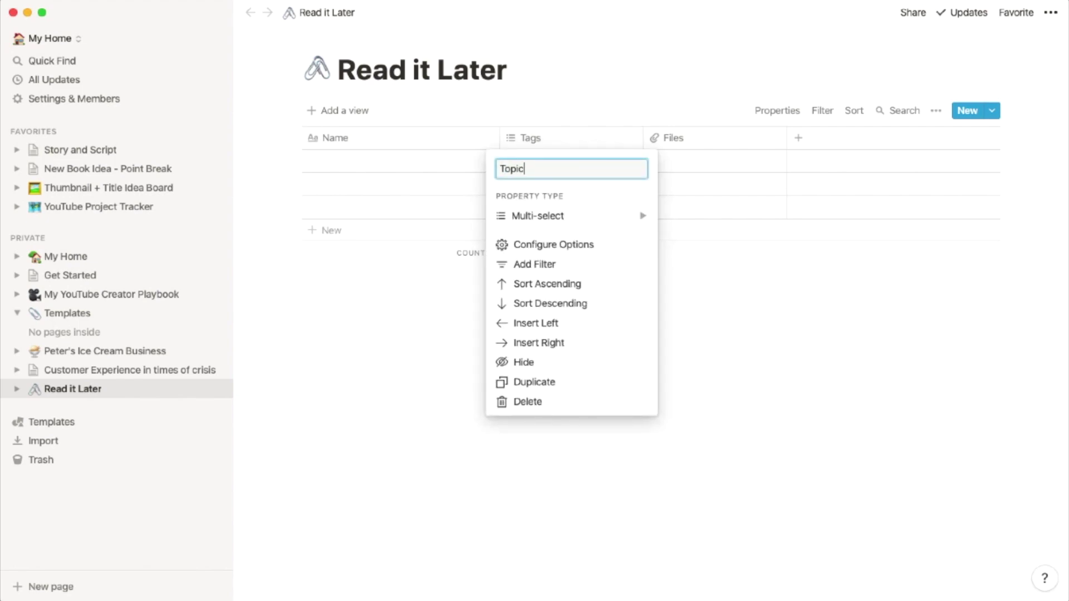
{"action": "key", "text": "Return"}
{"action": "left_click", "coordinate": [673, 138]}
{"action": "type", "text": "U"}
{"action": "type", "text": "RL"}
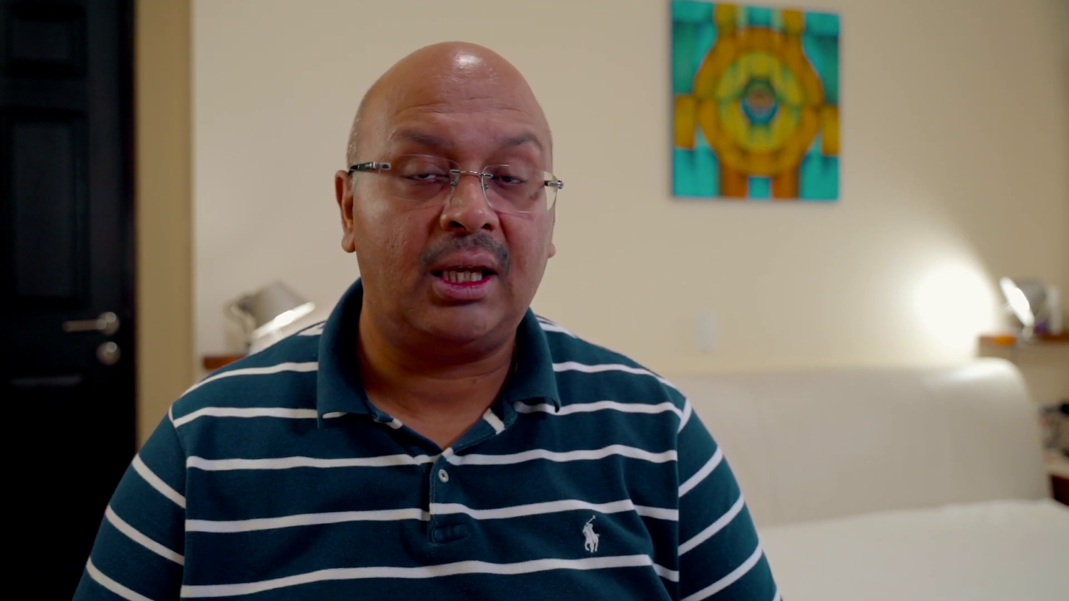
{"action": "left_click", "coordinate": [332, 159]}
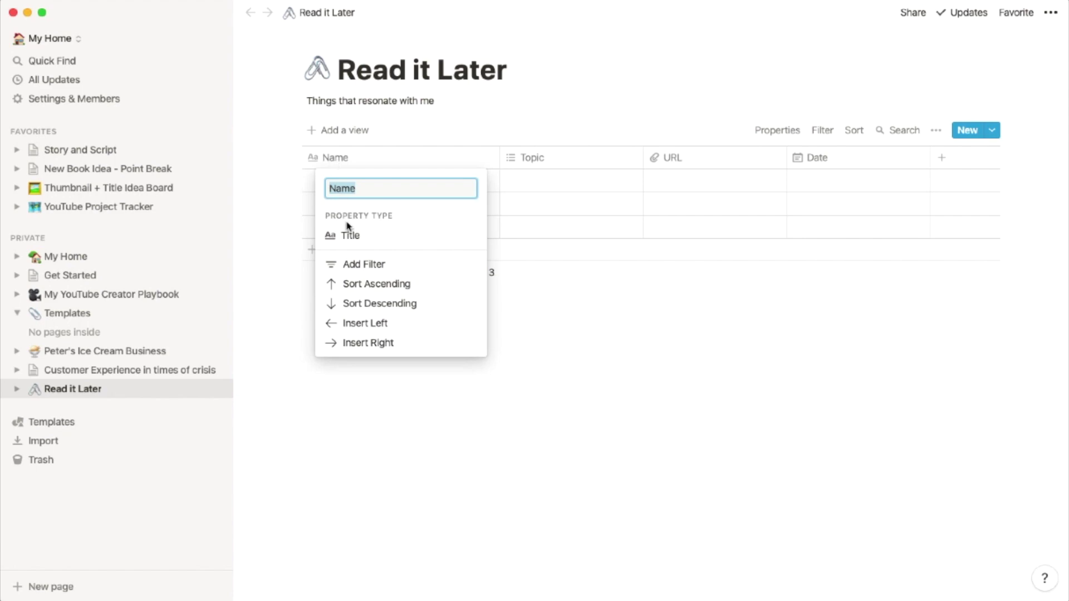
{"action": "left_click", "coordinate": [531, 158]}
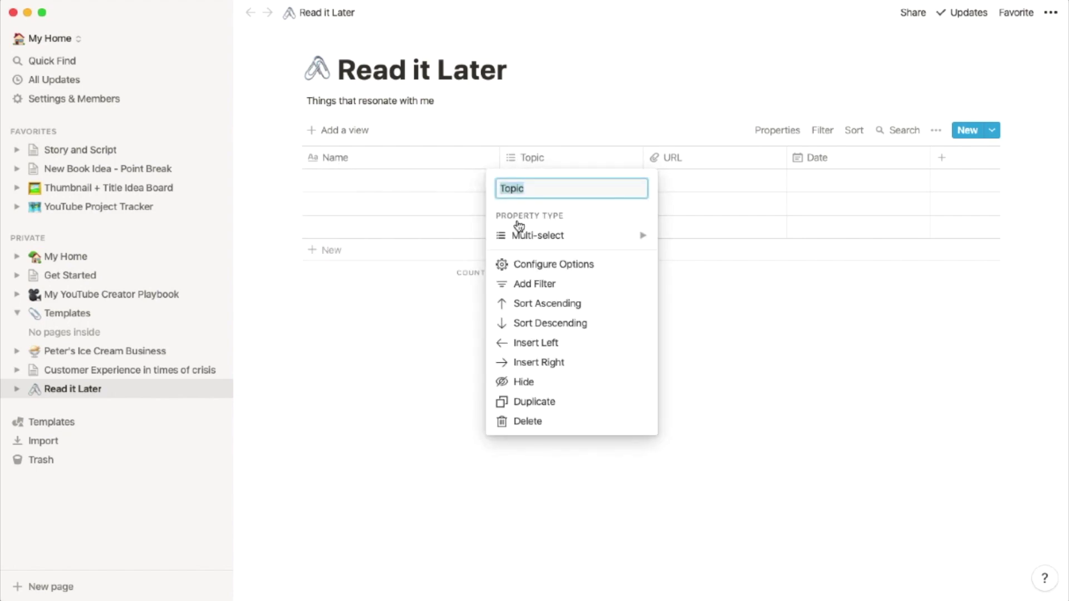
{"action": "mouse_move", "coordinate": [520, 238]}
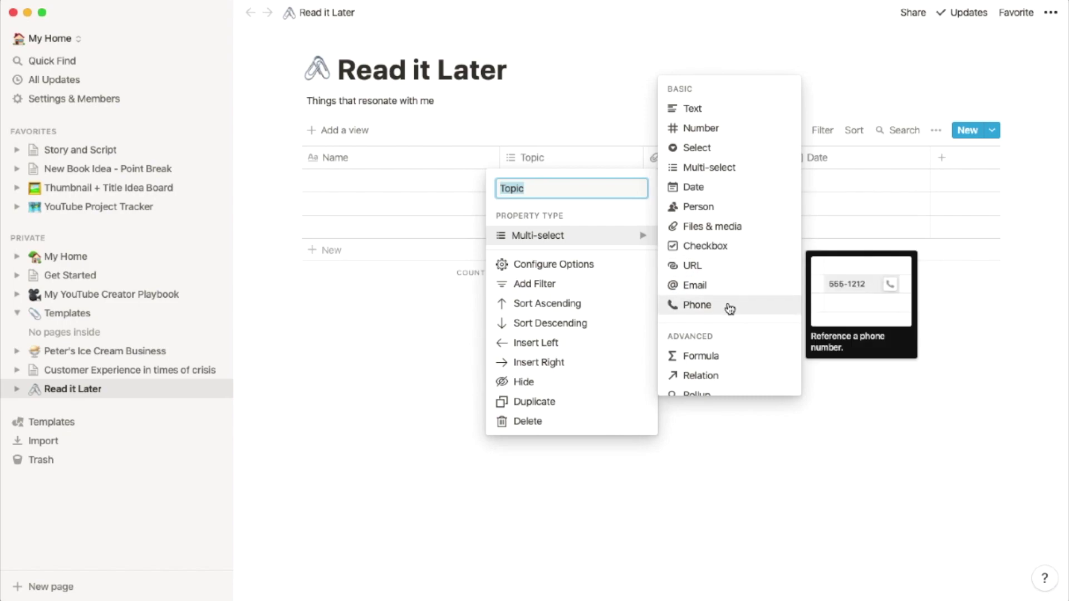
{"action": "scroll", "coordinate": [729, 309], "scroll_direction": "down", "scroll_amount": 3}
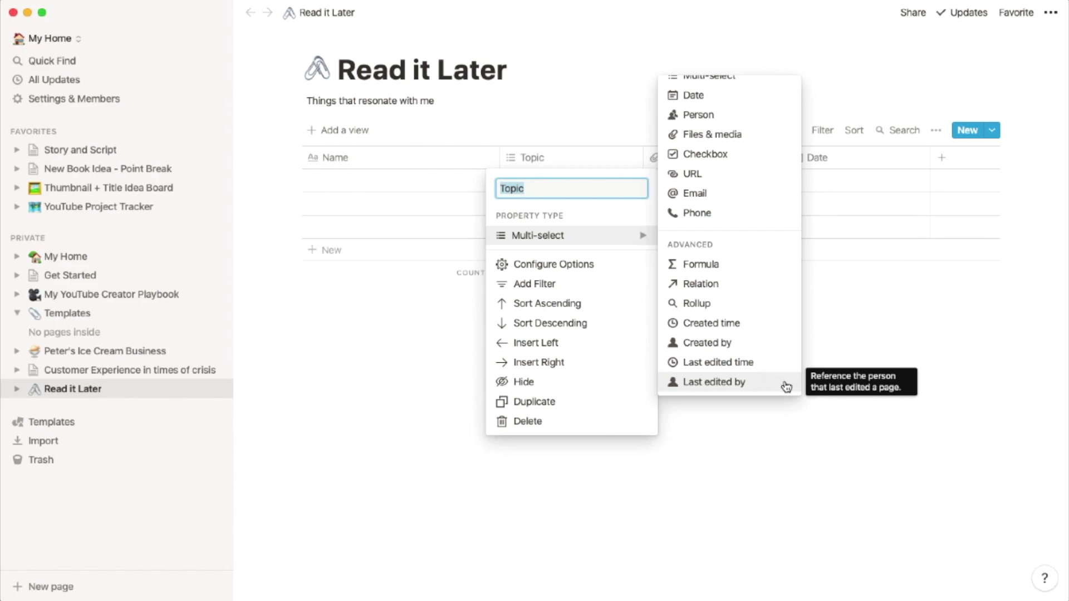
{"action": "left_click", "coordinate": [853, 316]}
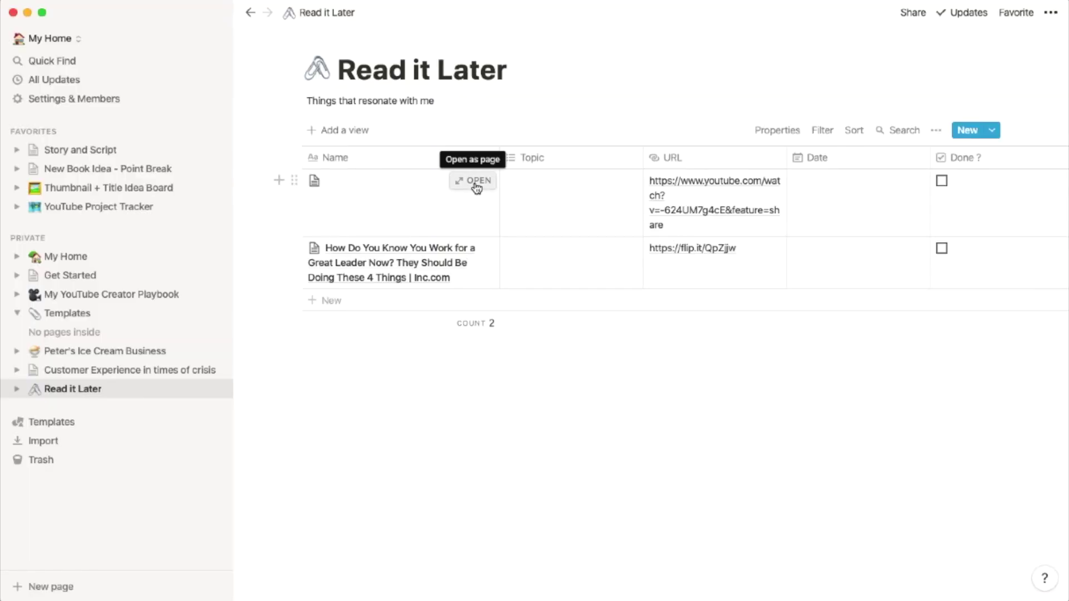
Append 'Email' to the first entry's title, then start assigning the third entry's Topic
{"action": "left_click", "coordinate": [476, 184]}
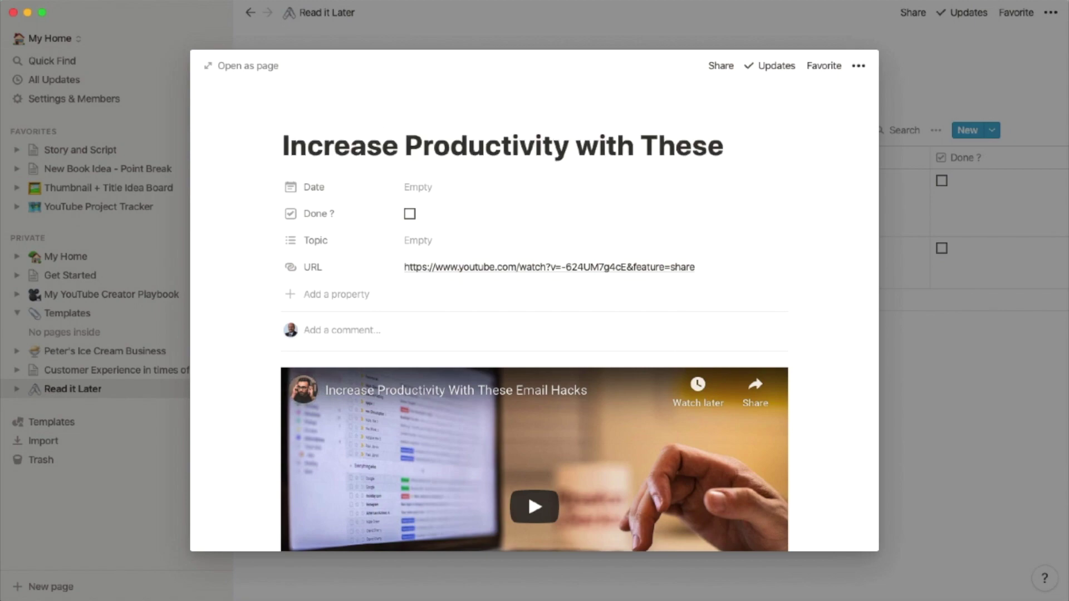
{"action": "type", "text": "Email Hacks"}
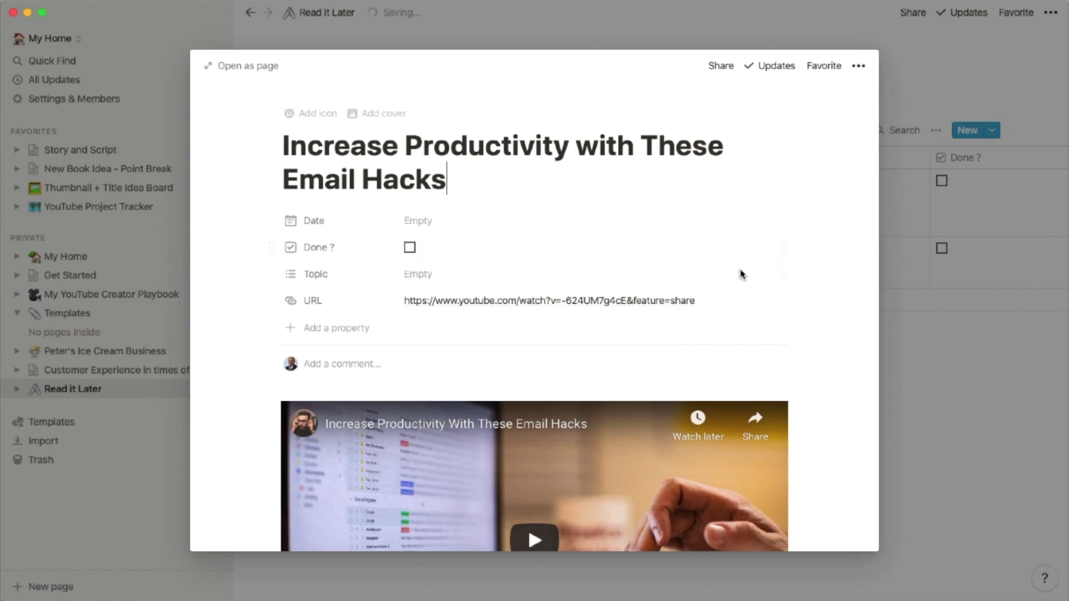
{"action": "left_click", "coordinate": [961, 376]}
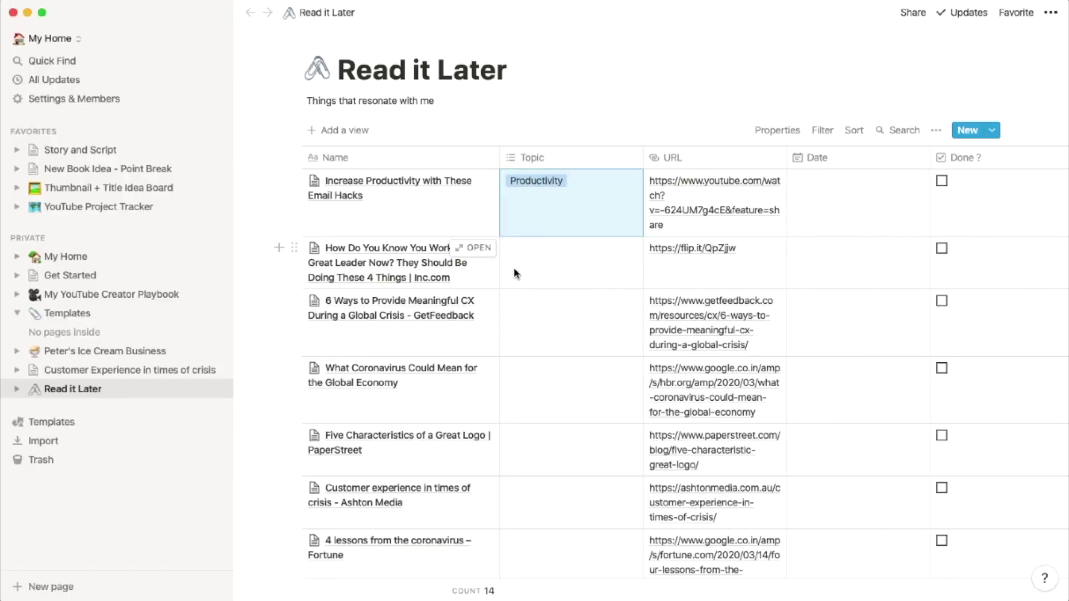
{"action": "left_click", "coordinate": [521, 312]}
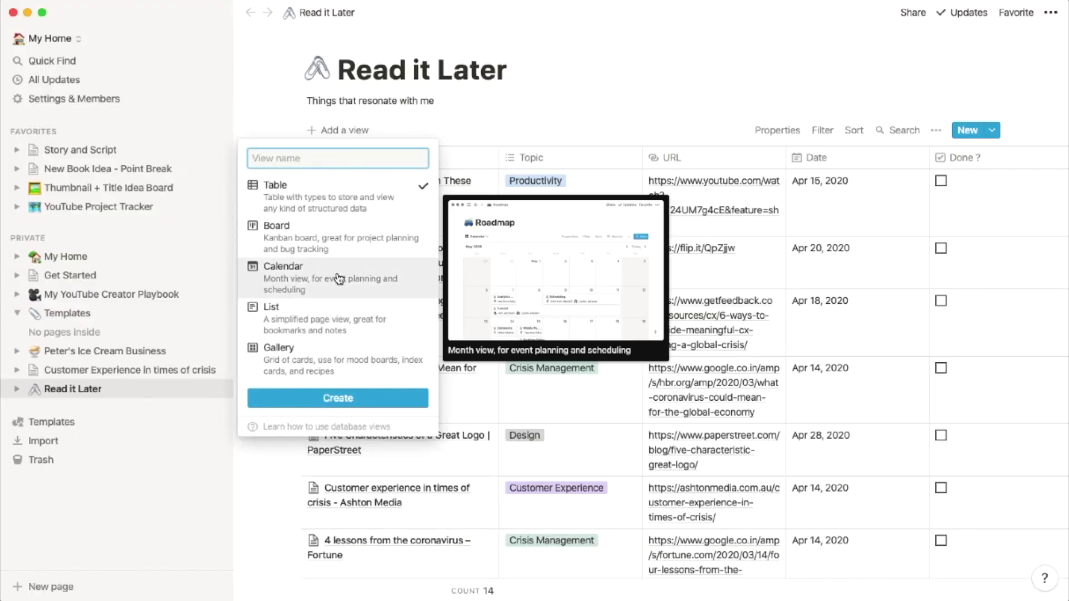
Add a calendar view of the database named Due Date View
{"action": "left_click", "coordinate": [337, 278]}
{"action": "left_click", "coordinate": [348, 399]}
{"action": "left_click", "coordinate": [381, 134]}
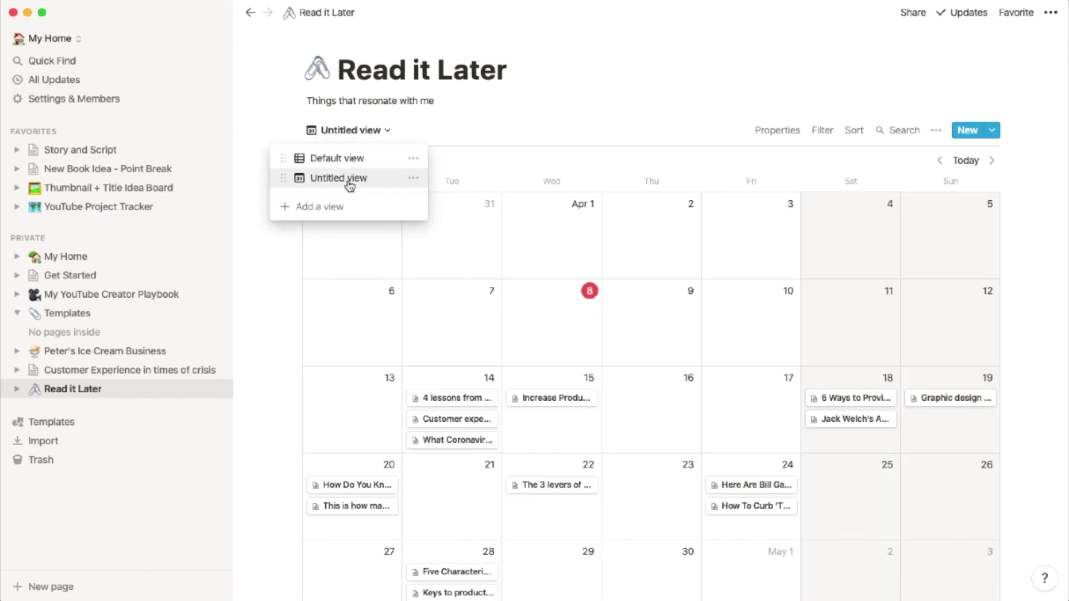
{"action": "left_click", "coordinate": [413, 178]}
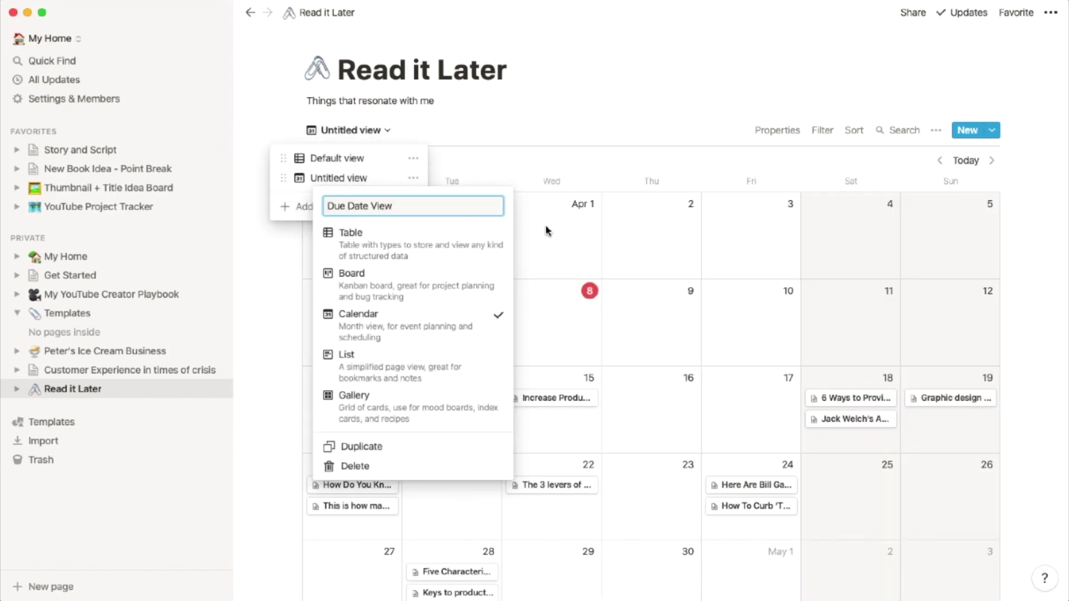
{"action": "type", "text": "Due Date View"}
Rename the Default view to Table
{"action": "left_click", "coordinate": [357, 159]}
{"action": "left_click", "coordinate": [412, 158]}
{"action": "left_click_drag", "start_coordinate": [357, 187], "coordinate": [320, 190]}
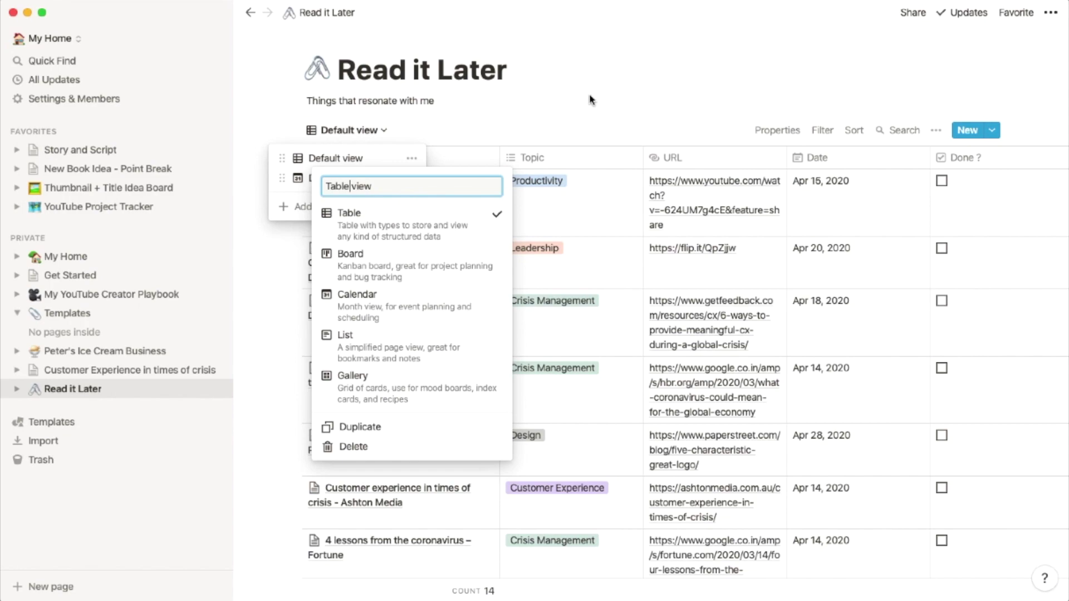
{"action": "type", "text": "Table"}
{"action": "left_click", "coordinate": [591, 100]}
Add a gallery view named Topic Boards
{"action": "left_click", "coordinate": [344, 130]}
{"action": "left_click", "coordinate": [313, 206]}
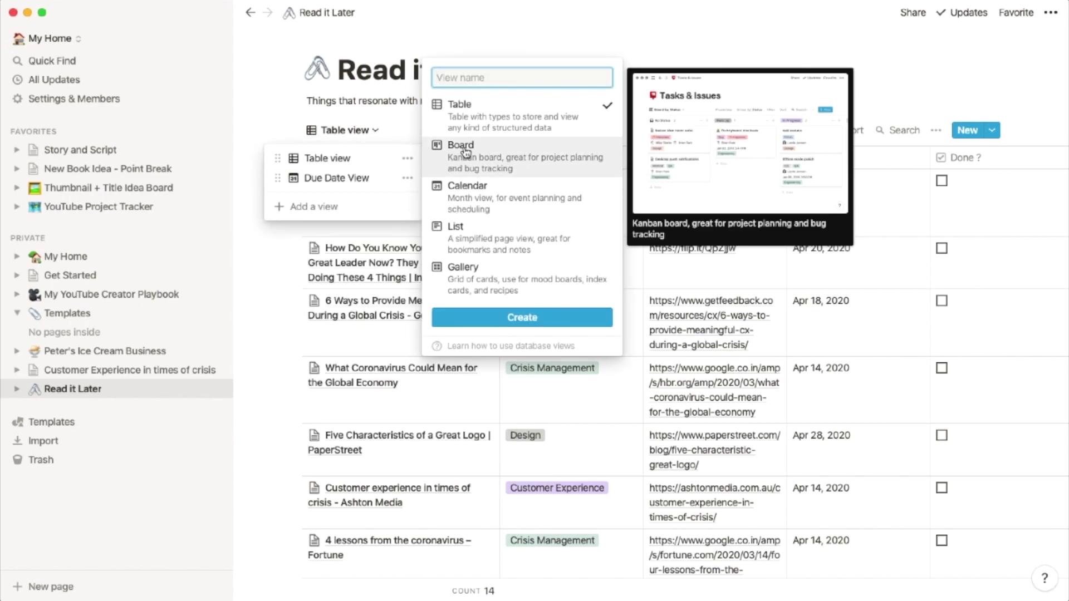
{"action": "left_click", "coordinate": [484, 284]}
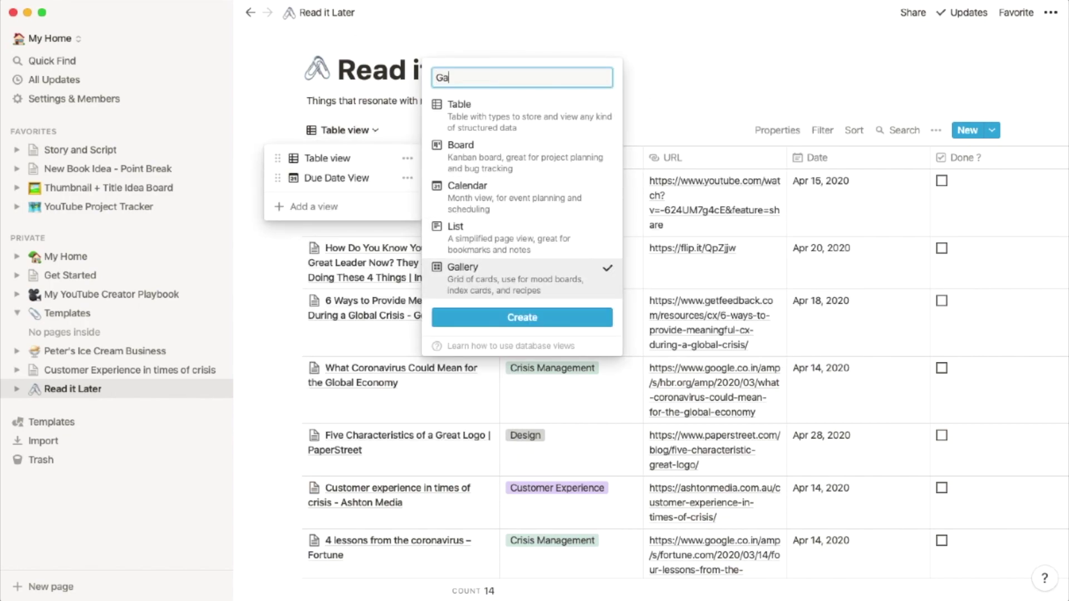
{"action": "type", "text": "Topic Boards"}
{"action": "left_click", "coordinate": [522, 317]}
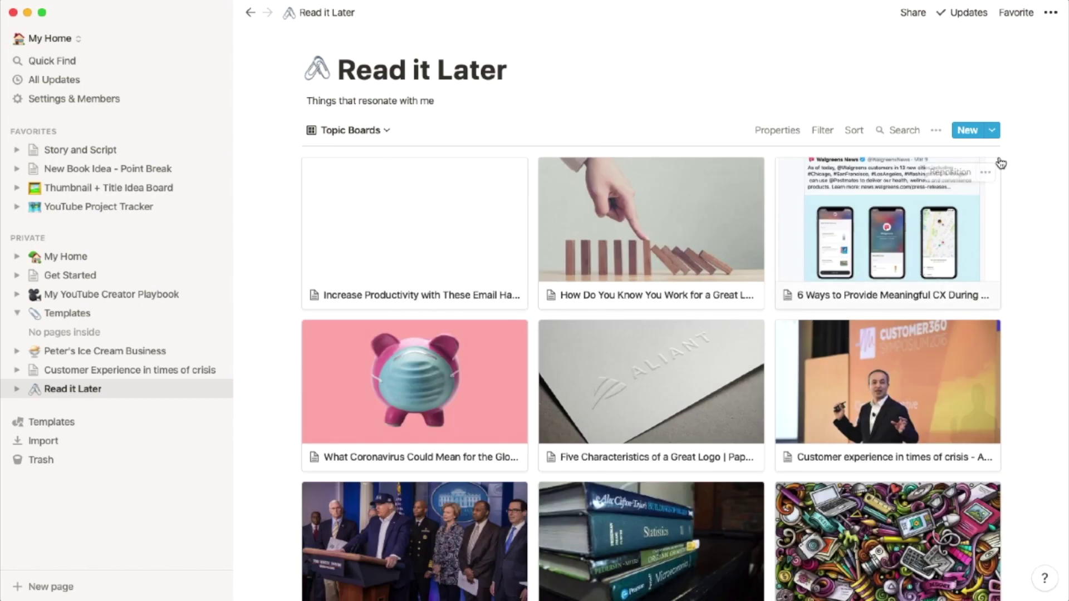
Make the gallery cards show each Topic tag and hide the article names
{"action": "left_click", "coordinate": [779, 131]}
{"action": "left_click", "coordinate": [850, 294]}
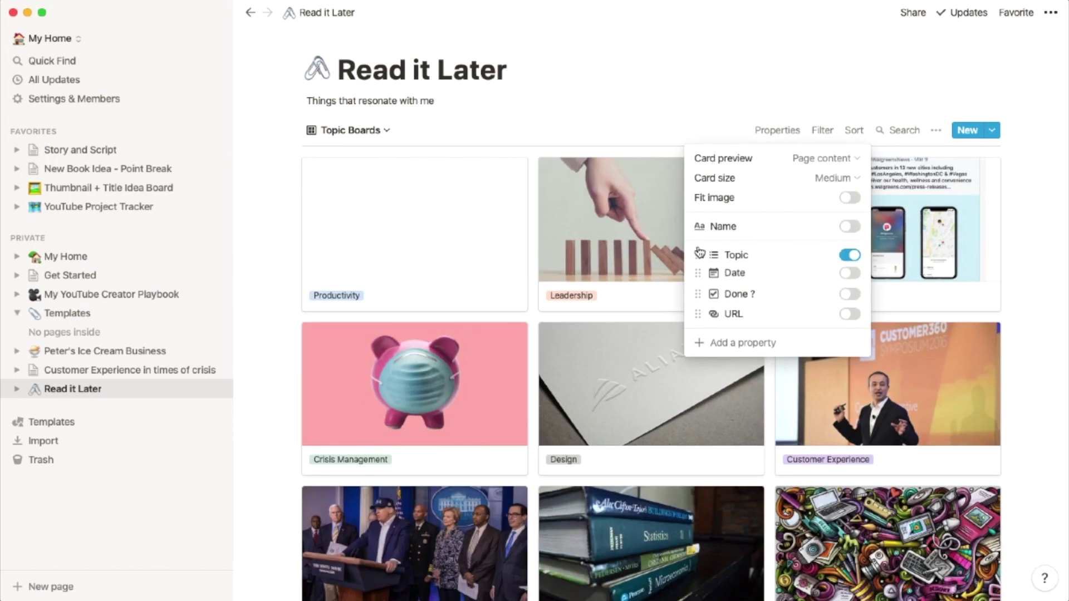
{"action": "left_click", "coordinate": [849, 226]}
{"action": "left_click", "coordinate": [915, 295]}
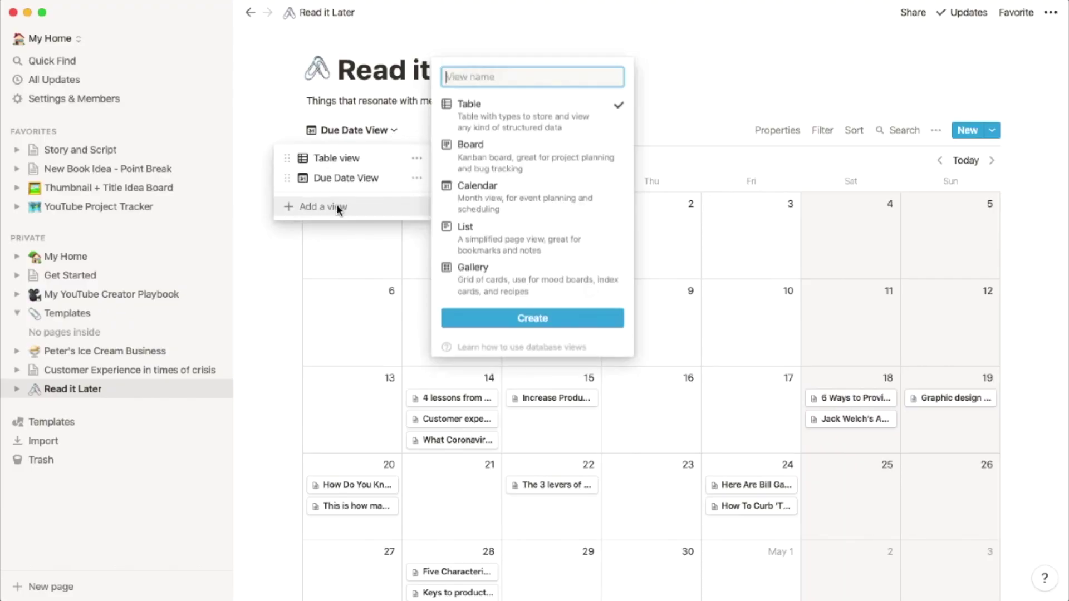
Add a board view named Topic Board that groups articles by Topic
{"action": "left_click", "coordinate": [466, 146]}
{"action": "type", "text": "Topic Board"}
{"action": "left_click", "coordinate": [490, 318]}
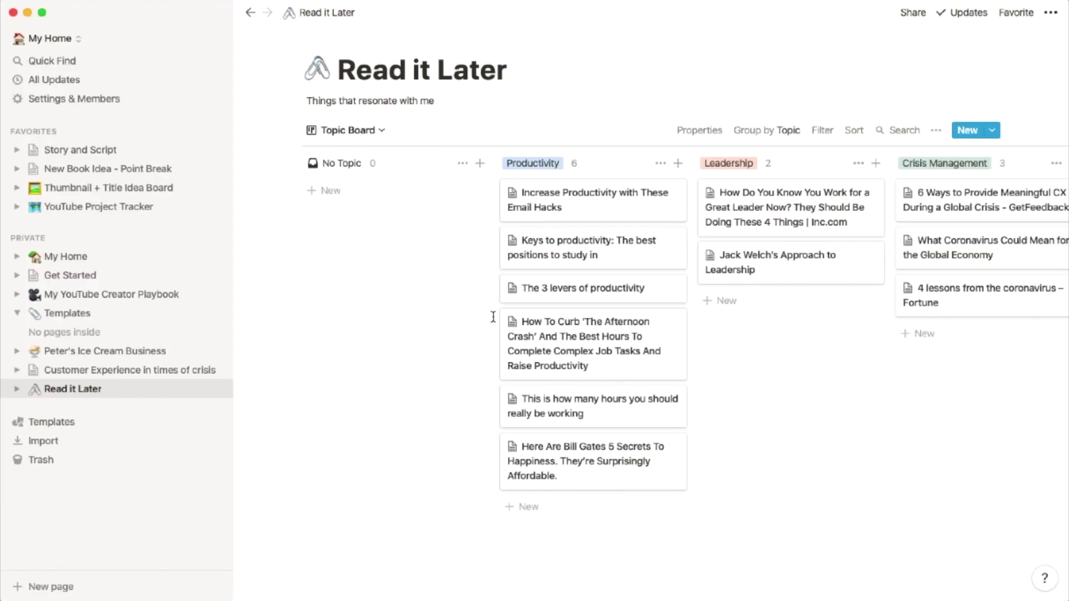
{"action": "scroll", "coordinate": [493, 317], "scroll_direction": "right", "scroll_amount": 5}
{"action": "scroll", "coordinate": [494, 317], "scroll_direction": "left", "scroll_amount": 5}
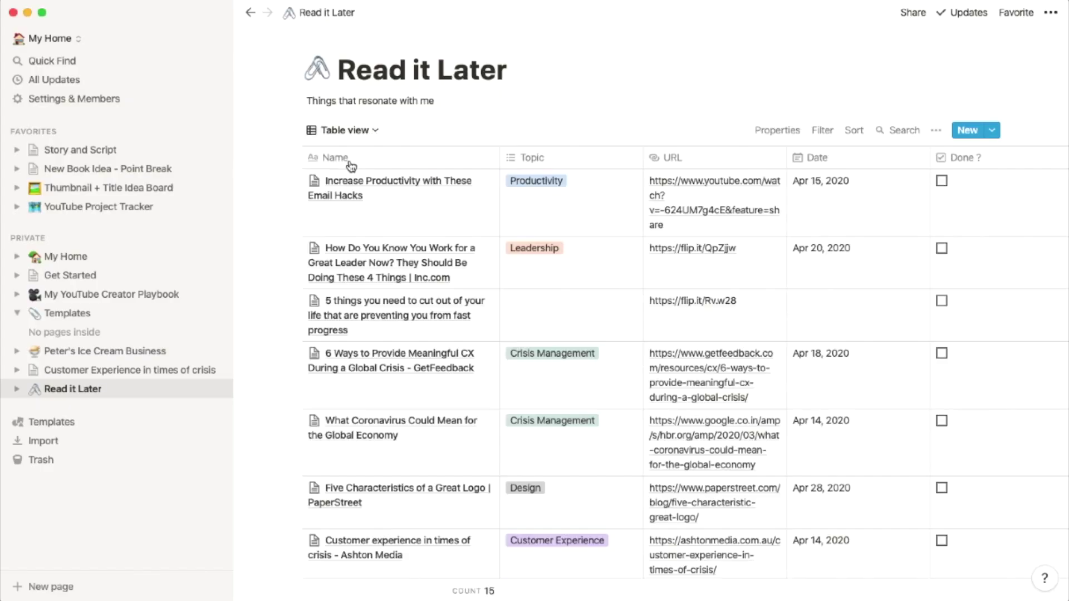
Rename the new columns to 'YouTube ?' as a Select column and 'Justification'
{"action": "scroll", "coordinate": [353, 162], "scroll_direction": "right", "scroll_amount": 3}
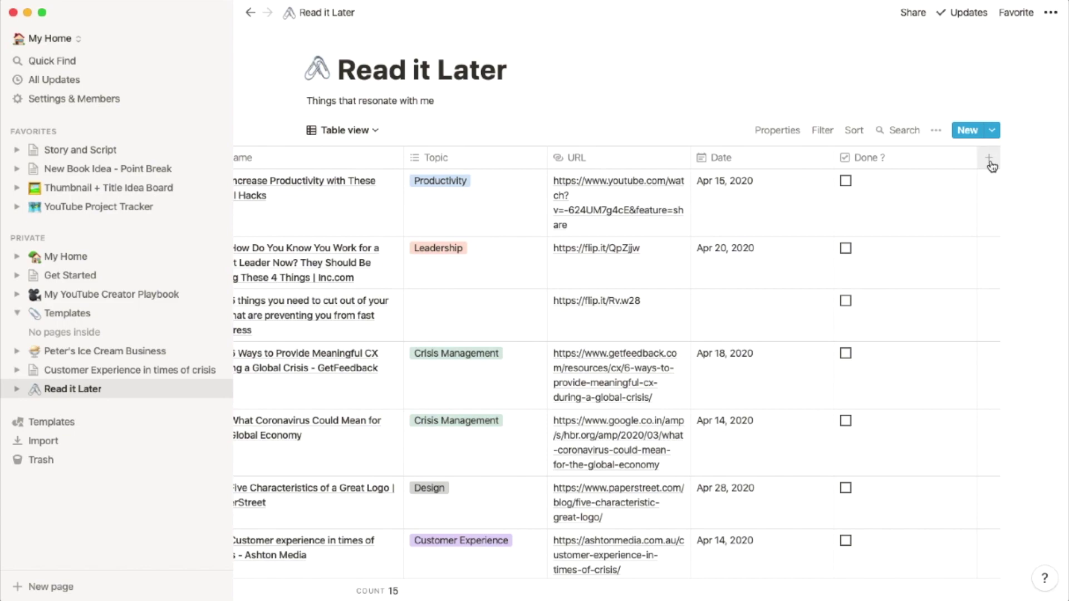
{"action": "left_click", "coordinate": [987, 160]}
{"action": "type", "text": "YOuTube ?"}
{"action": "left_click", "coordinate": [974, 235]}
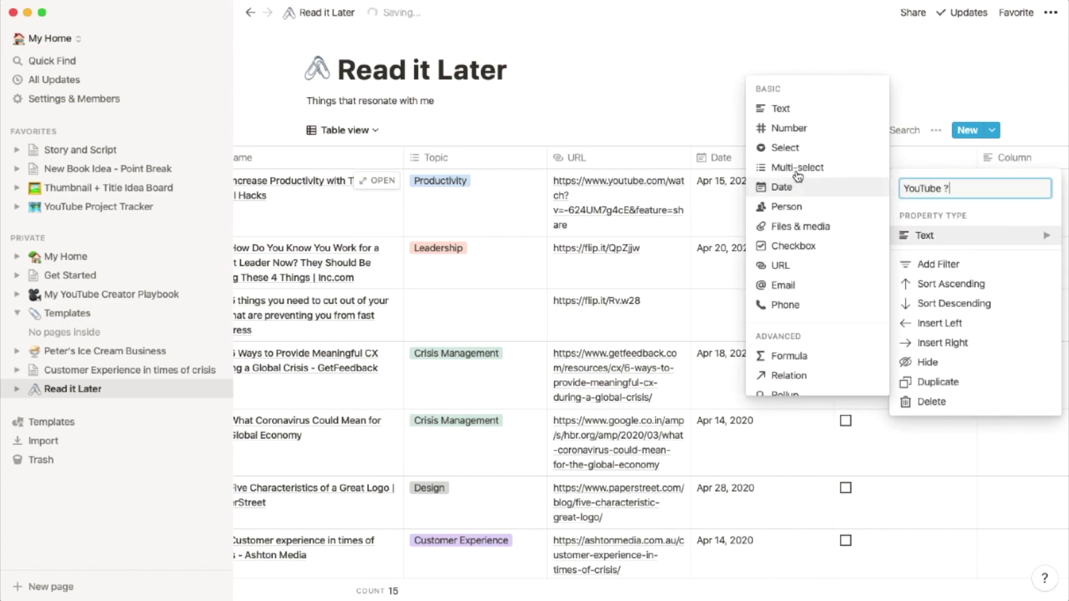
{"action": "left_click", "coordinate": [790, 146]}
{"action": "scroll", "coordinate": [788, 148], "scroll_direction": "right", "scroll_amount": 3}
{"action": "left_click", "coordinate": [1014, 158]}
{"action": "type", "text": "Justification"}
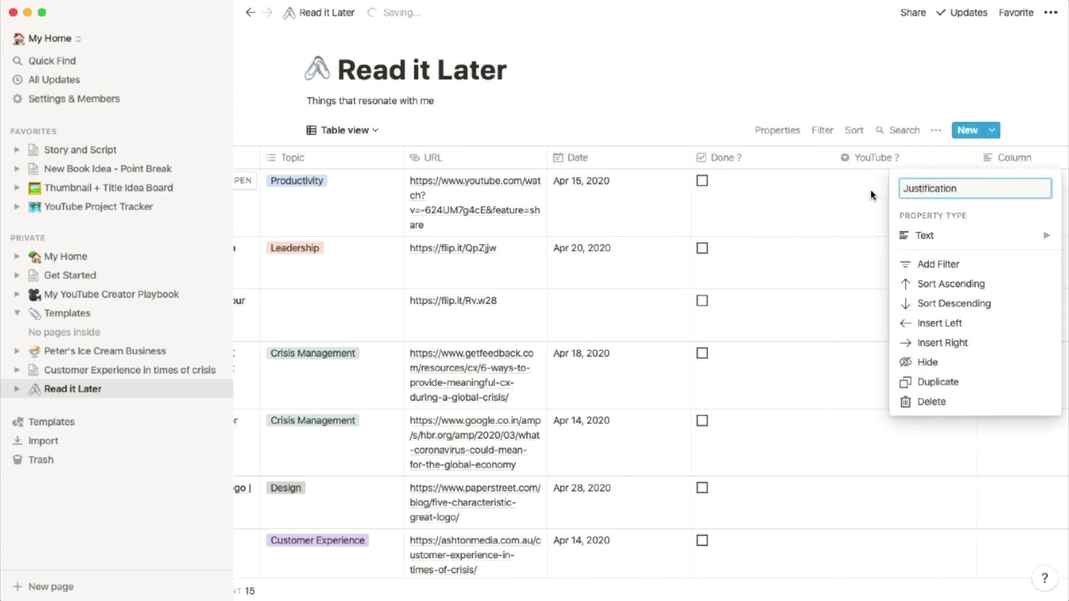
{"action": "key", "text": "Return"}
{"action": "left_click", "coordinate": [876, 158]}
Create Yes, Maybe and Don't Know Yet options in the first article's YouTube ? cell
{"action": "left_click", "coordinate": [869, 181]}
{"action": "type", "text": "Yes"}
{"action": "key", "text": "Return"}
{"action": "left_click", "coordinate": [865, 184]}
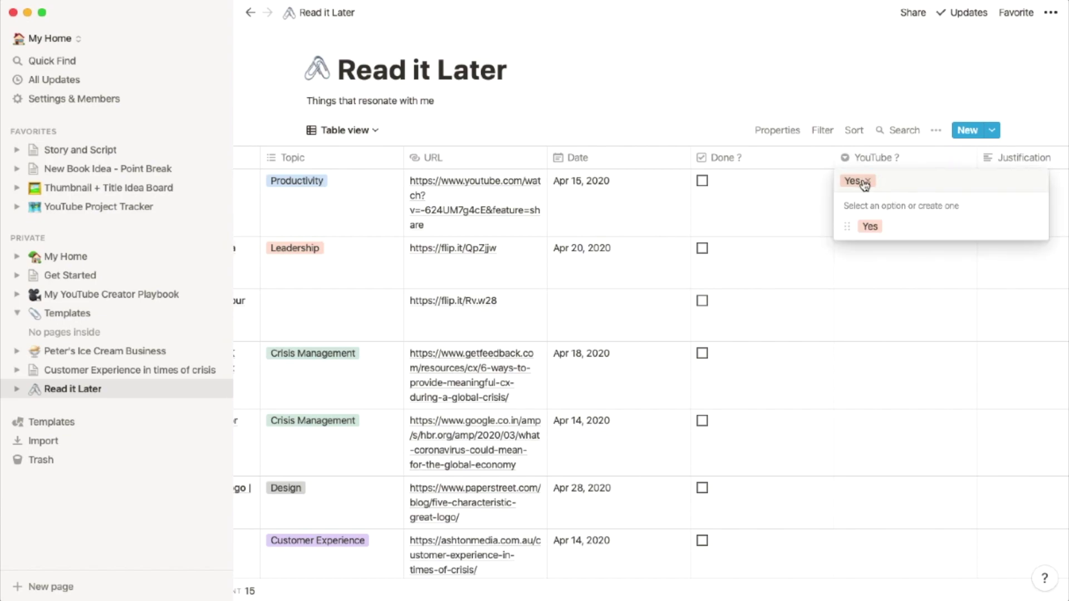
{"action": "left_click", "coordinate": [867, 181]}
{"action": "type", "text": "Maybe"}
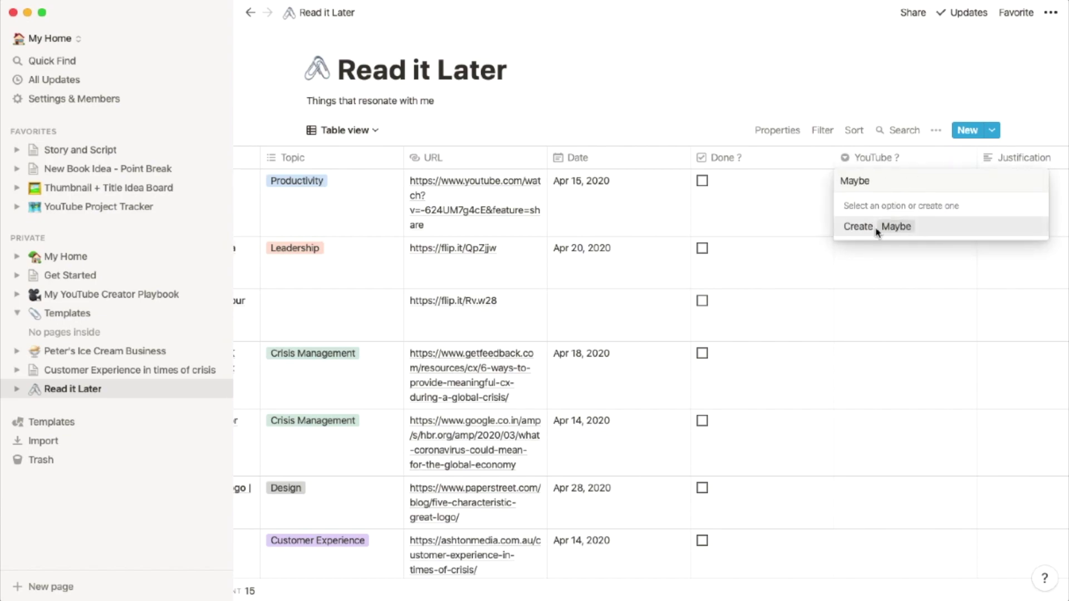
{"action": "key", "text": "BackSpace"}
{"action": "key", "text": "BackSpace"}
{"action": "key", "text": "BackSpace"}
{"action": "key", "text": "BackSpace"}
{"action": "key", "text": "BackSpace"}
{"action": "type", "text": "Do"}
{"action": "key", "text": "Return"}
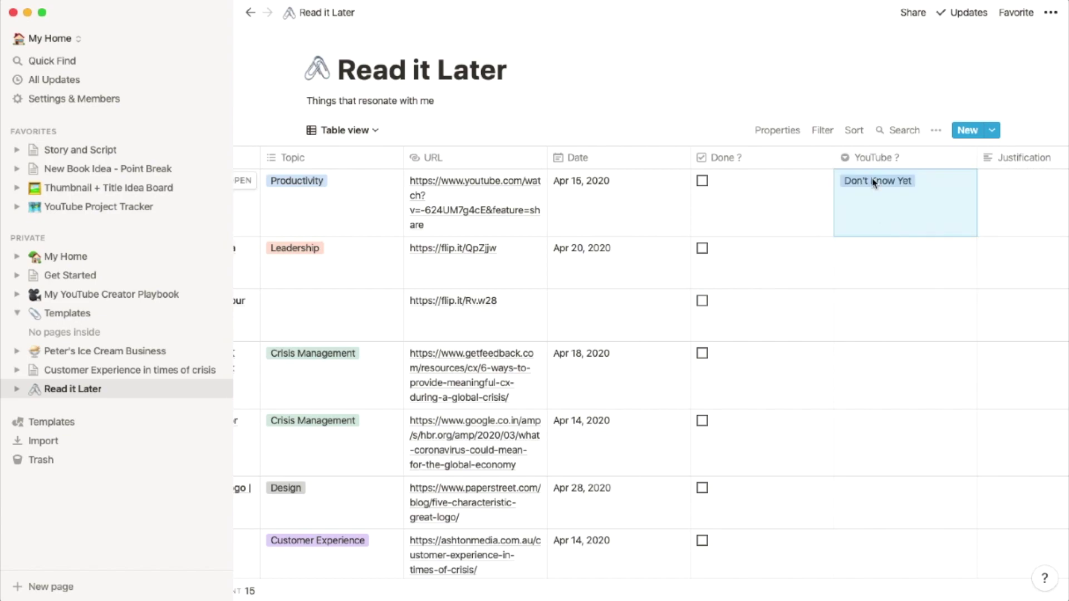
{"action": "left_click", "coordinate": [876, 178]}
Mark the first article Yes with 'Great Topic for Productivity Series', then add Maybe and 'Good Productivity Topic'
{"action": "left_click", "coordinate": [724, 227]}
{"action": "key", "text": "Right"}
{"action": "type", "text": "Great Topic for Productivity Series"}
{"action": "key", "text": "Return"}
{"action": "key", "text": "Down"}
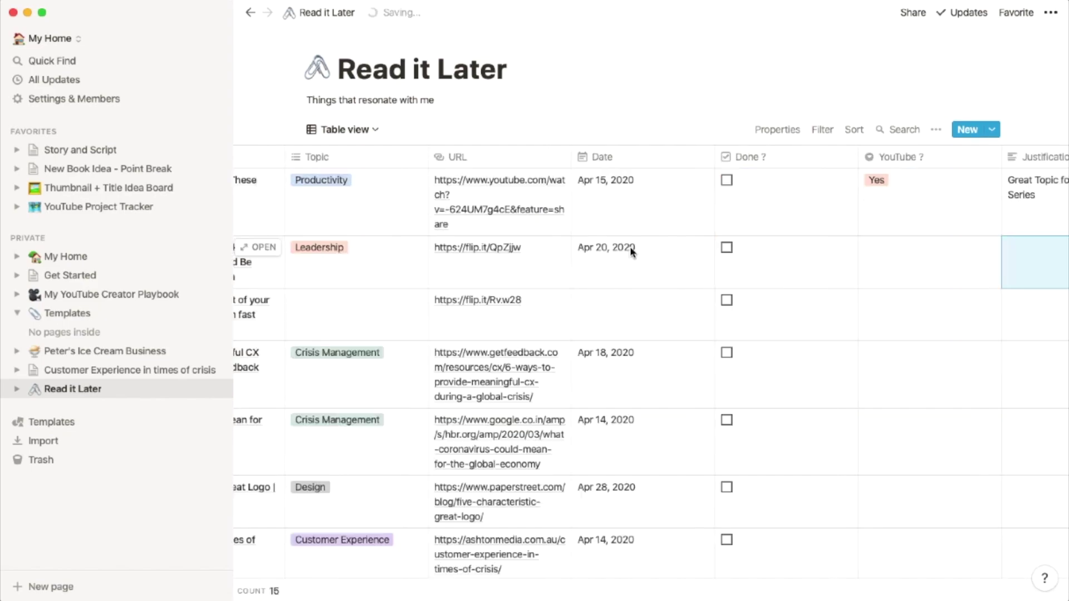
{"action": "key", "text": "Left"}
{"action": "key", "text": "Return"}
{"action": "type", "text": "Maybe"}
{"action": "key", "text": "Return"}
{"action": "key", "text": "Down"}
{"action": "key", "text": "Right"}
{"action": "type", "text": "Good Productivity Topic"}
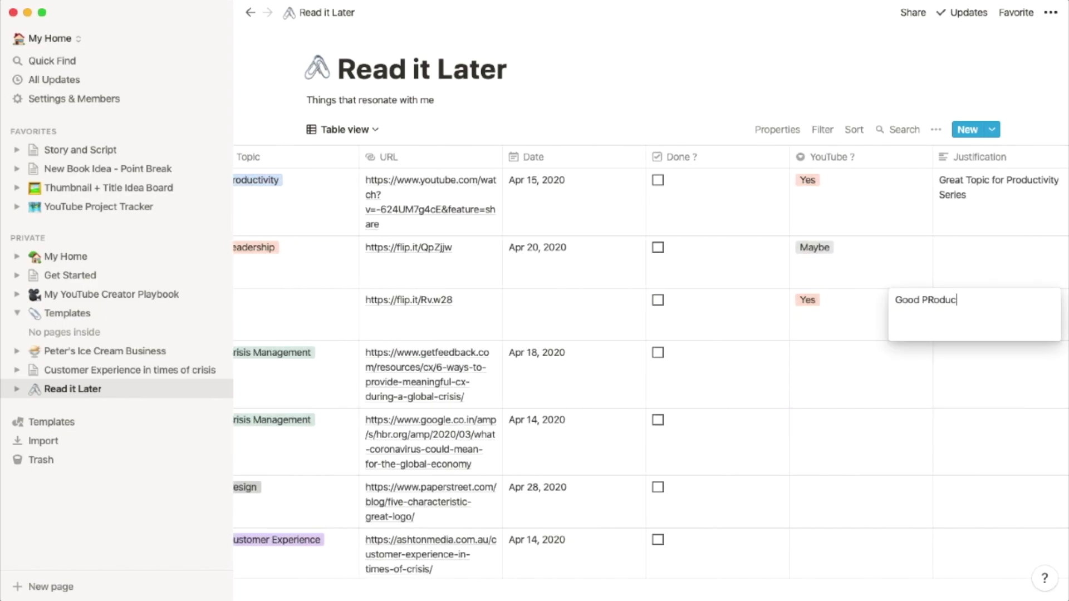
Set the fourth article's YouTube ? to No with justification 'Meant for Book'
{"action": "key", "text": "Return"}
{"action": "key", "text": "Down"}
{"action": "key", "text": "Left"}
{"action": "key", "text": "Return"}
{"action": "type", "text": "No"}
Set the following article to No with justification 'Knowledge Reading'
{"action": "key", "text": "Return"}
{"action": "key", "text": "Right"}
{"action": "type", "text": "MEa"}
{"action": "key", "text": "BackSpace"}
{"action": "key", "text": "BackSpace"}
{"action": "type", "text": "eant for Book"}
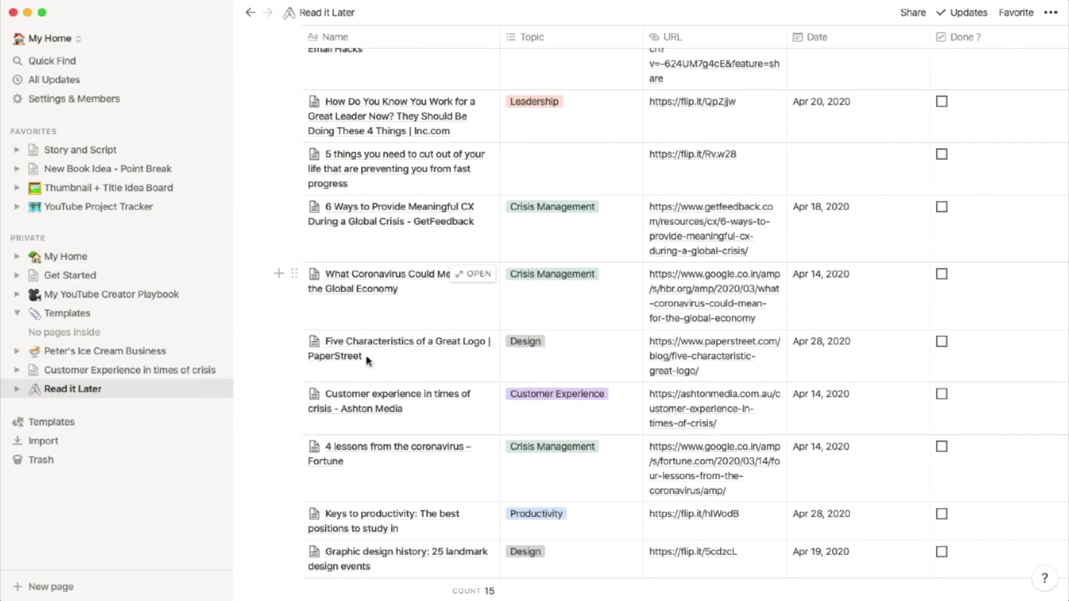
{"action": "key", "text": "Return"}
{"action": "key", "text": "Down"}
{"action": "key", "text": "Left"}
{"action": "key", "text": "Return"}
{"action": "type", "text": "No"}
{"action": "key", "text": "Return"}
{"action": "key", "text": "Right"}
{"action": "key", "text": "Return"}
{"action": "type", "text": "Basic"}
{"action": "key", "text": "BackSpace"}
{"action": "key", "text": "BackSpace"}
{"action": "key", "text": "BackSpace"}
{"action": "key", "text": "BackSpace"}
{"action": "key", "text": "BackSpace"}
{"action": "type", "text": "Knowledge Reading"}
Give the next article No and 'Knowledge Reading' as well
{"action": "key", "text": "Return"}
{"action": "key", "text": "Down"}
{"action": "key", "text": "Left"}
{"action": "key", "text": "Return"}
{"action": "type", "text": "No"}
Enter 'Meant for Book' for Customer Experience, then No and 'Knowledge Reading' for the next article
{"action": "key", "text": "Return"}
{"action": "key", "text": "Right"}
{"action": "key", "text": "Return"}
{"action": "type", "text": "Knowledge Reading"}
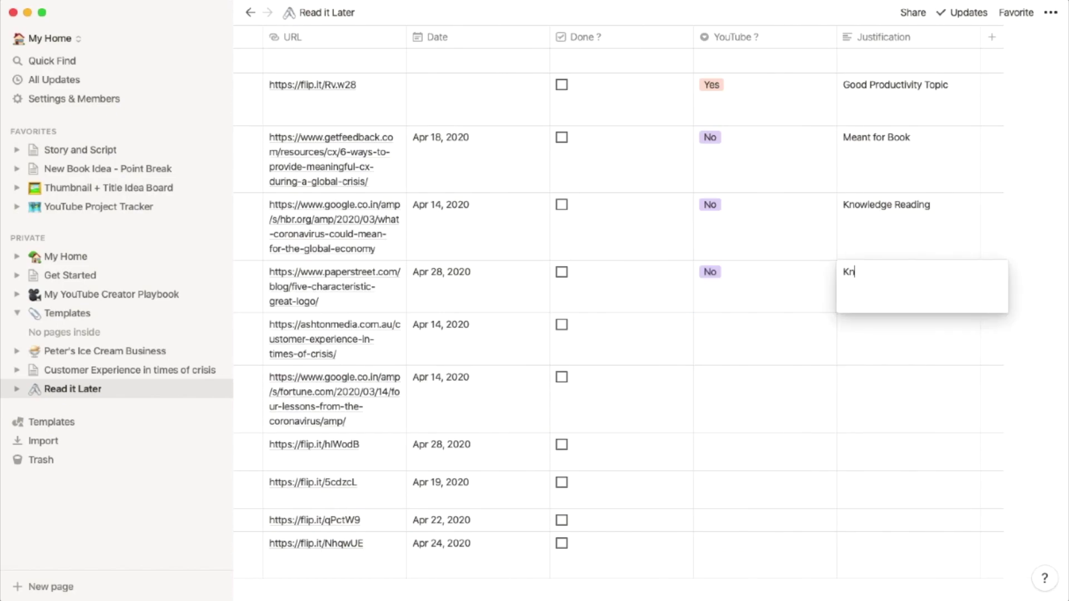
{"action": "key", "text": "Return"}
{"action": "key", "text": "Down"}
{"action": "key", "text": "Left"}
{"action": "key", "text": "Return"}
{"action": "key", "text": "Right"}
{"action": "key", "text": "Return"}
{"action": "type", "text": "Meant for Book"}
{"action": "key", "text": "Return"}
{"action": "key", "text": "Down"}
{"action": "key", "text": "Left"}
Set the Productivity article to Yes with justification 'Good Productivity Tools'
{"action": "key", "text": "Return"}
{"action": "type", "text": "No"}
{"action": "key", "text": "Return"}
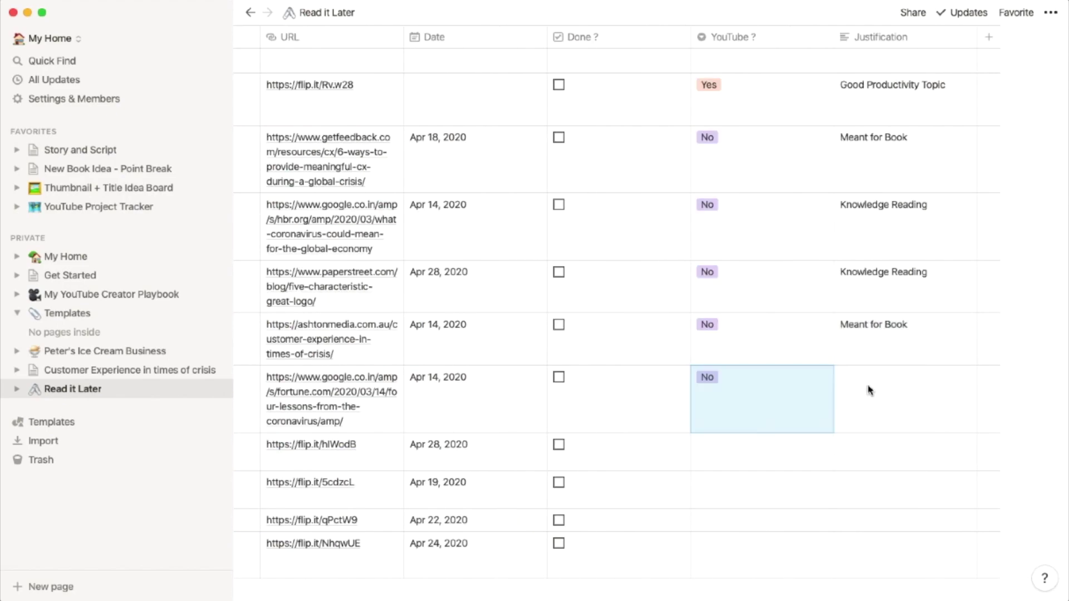
{"action": "key", "text": "Right"}
{"action": "key", "text": "Return"}
{"action": "type", "text": "Knowledge Reading"}
{"action": "key", "text": "Return"}
{"action": "key", "text": "Down"}
{"action": "key", "text": "Left"}
Set The 3 levers and How To Curb articles' YouTube ? to Yes
{"action": "key", "text": "Return"}
{"action": "type", "text": "Yes"}
{"action": "key", "text": "Return"}
{"action": "key", "text": "Right"}
{"action": "key", "text": "Return"}
{"action": "type", "text": "Good Productivity Tools"}
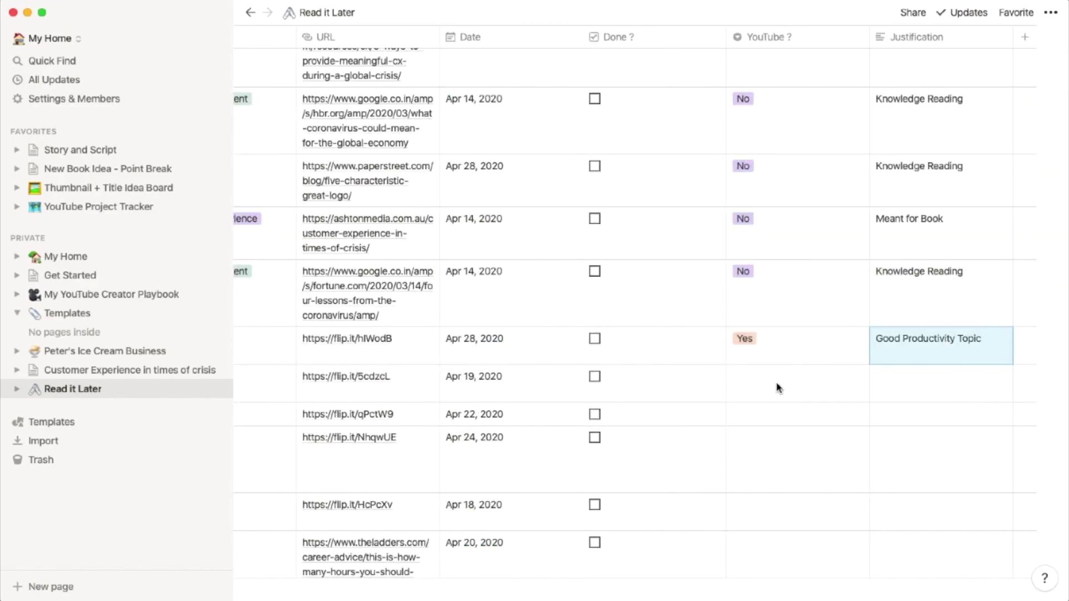
{"action": "key", "text": "Return"}
{"action": "key", "text": "Down"}
{"action": "key", "text": "Left"}
{"action": "key", "text": "Return"}
{"action": "scroll", "coordinate": [1033, 376], "scroll_direction": "left", "scroll_amount": 10}
{"action": "key", "text": "Escape"}
{"action": "key", "text": "Return"}
{"action": "type", "text": "Yes"}
Give the Leadership article 'Knowledge Reading', and the next article Yes with 'Good Productivity'
{"action": "key", "text": "Return"}
{"action": "scroll", "coordinate": [445, 423], "scroll_direction": "left", "scroll_amount": 10}
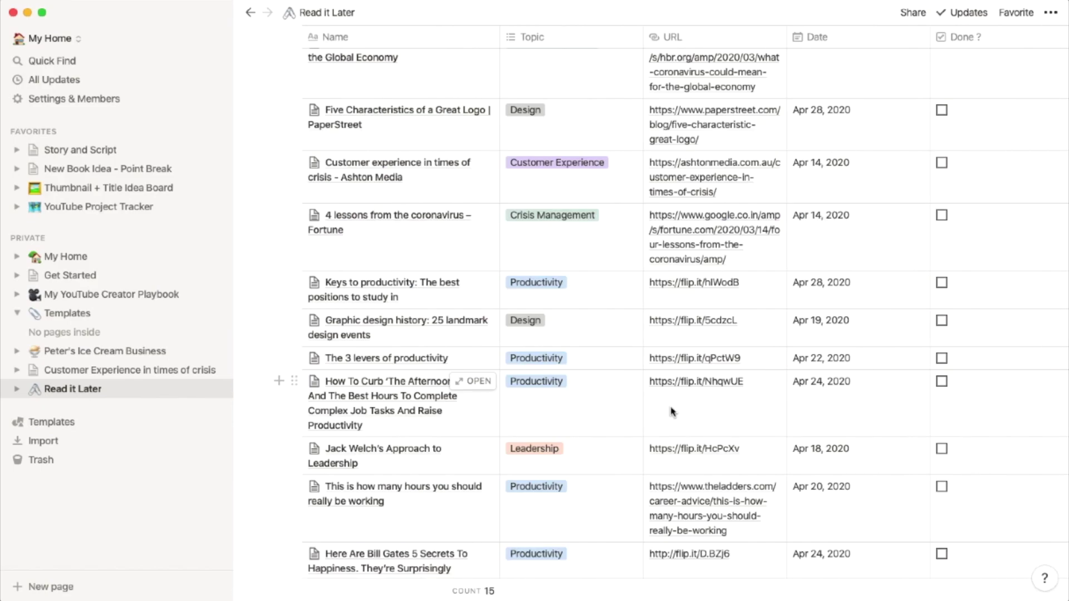
{"action": "key", "text": "Down"}
{"action": "key", "text": "Return"}
{"action": "type", "text": "Yes"}
{"action": "key", "text": "Return"}
{"action": "key", "text": "Right"}
{"action": "key", "text": "Return"}
{"action": "scroll", "coordinate": [710, 453], "scroll_direction": "left", "scroll_amount": 5}
{"action": "key", "text": "Down"}
{"action": "key", "text": "Return"}
{"action": "type", "text": "Knowledge Reading"}
{"action": "key", "text": "Return"}
{"action": "key", "text": "Down"}
{"action": "key", "text": "Left"}
Set the Bill Gates article to Yes with justification 'Good Productivity Topic'
{"action": "key", "text": "Return"}
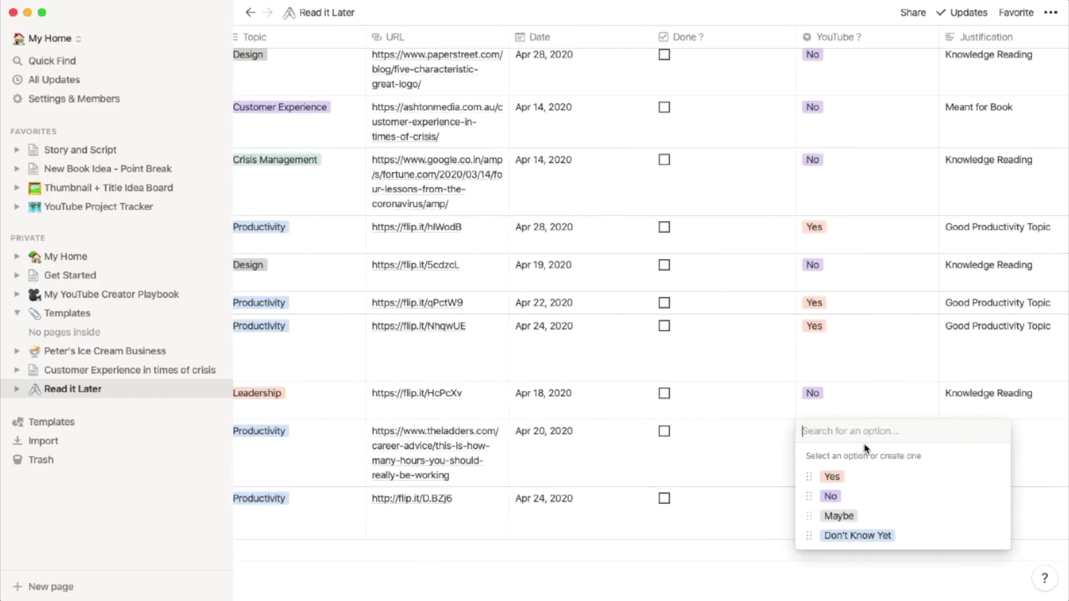
{"action": "type", "text": "Yes"}
{"action": "key", "text": "Return"}
{"action": "key", "text": "Right"}
{"action": "key", "text": "Return"}
{"action": "type", "text": "Good Productivity"}
{"action": "key", "text": "Return"}
{"action": "scroll", "coordinate": [658, 494], "scroll_direction": "left", "scroll_amount": 10}
{"action": "scroll", "coordinate": [659, 494], "scroll_direction": "right", "scroll_amount": 10}
{"action": "key", "text": "Down"}
{"action": "key", "text": "Left"}
{"action": "key", "text": "Return"}
{"action": "type", "text": "Yes"}
{"action": "key", "text": "Return"}
{"action": "key", "text": "Right"}
{"action": "key", "text": "Return"}
{"action": "type", "text": "Good Productivity Topic"}
{"action": "key", "text": "Return"}
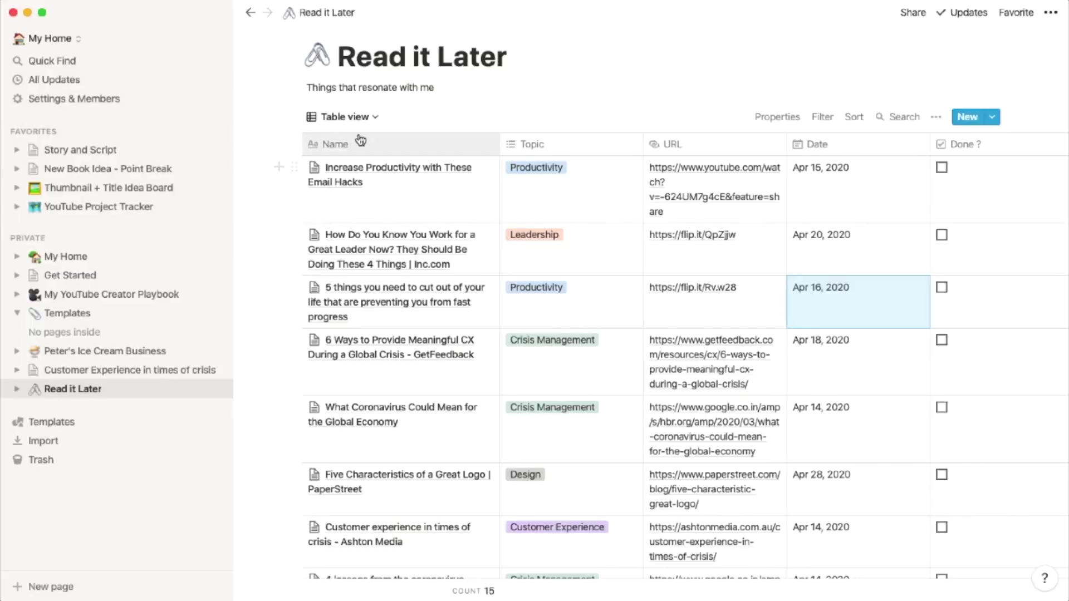
Add a new board view named 'YouTube View' to the database
{"action": "left_click", "coordinate": [344, 116]}
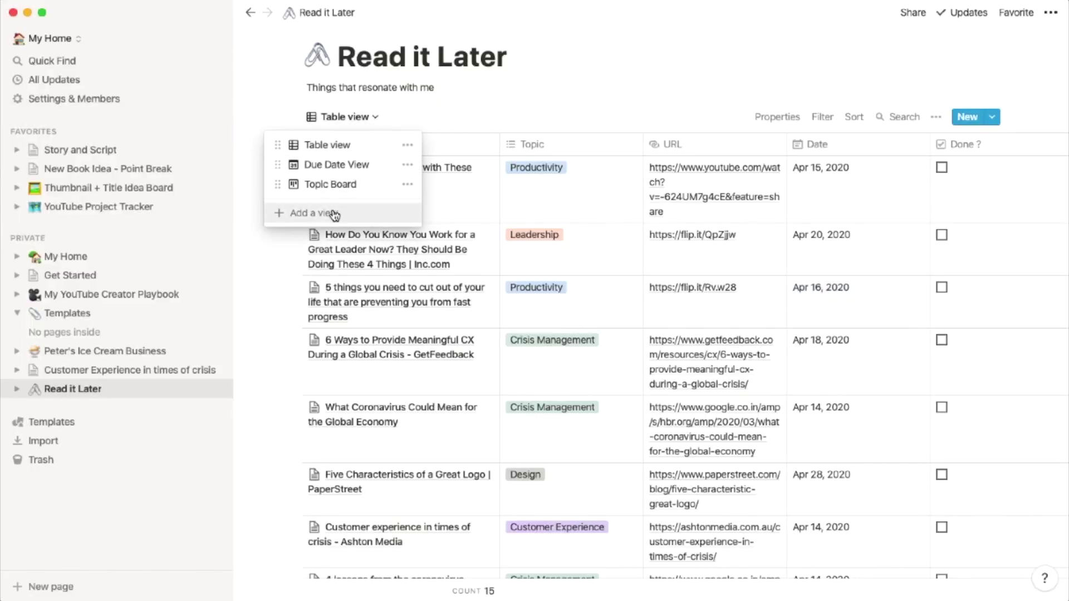
{"action": "left_click", "coordinate": [335, 215]}
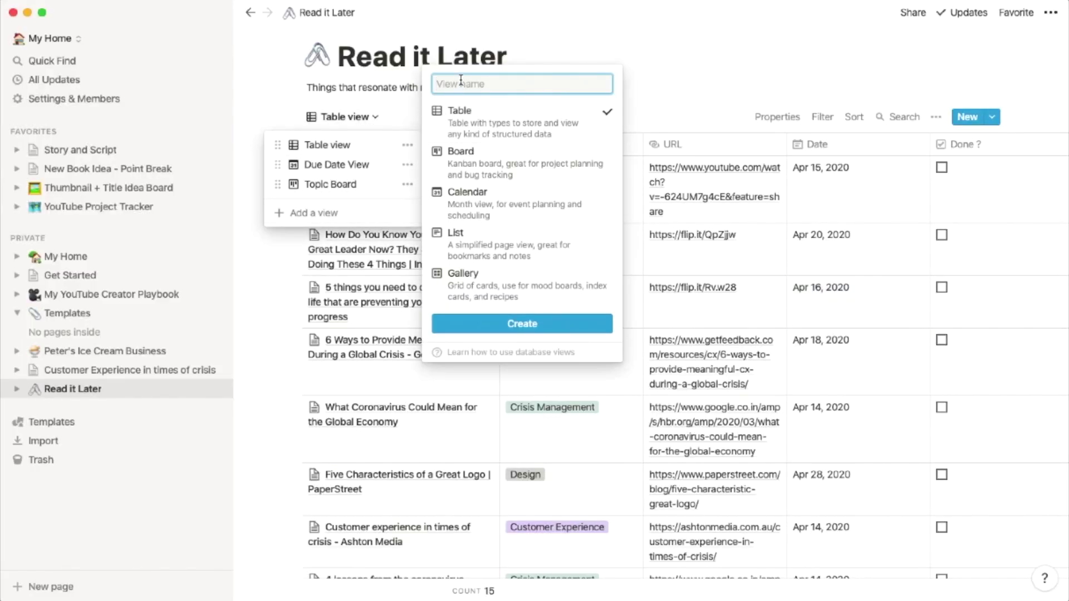
{"action": "left_click", "coordinate": [472, 160]}
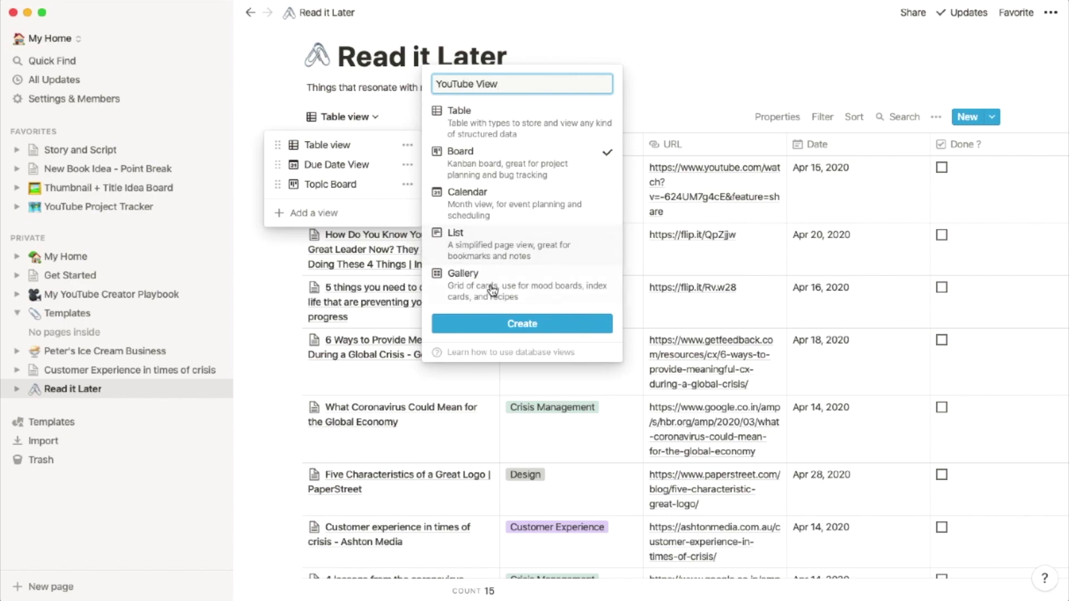
{"action": "left_click", "coordinate": [509, 325]}
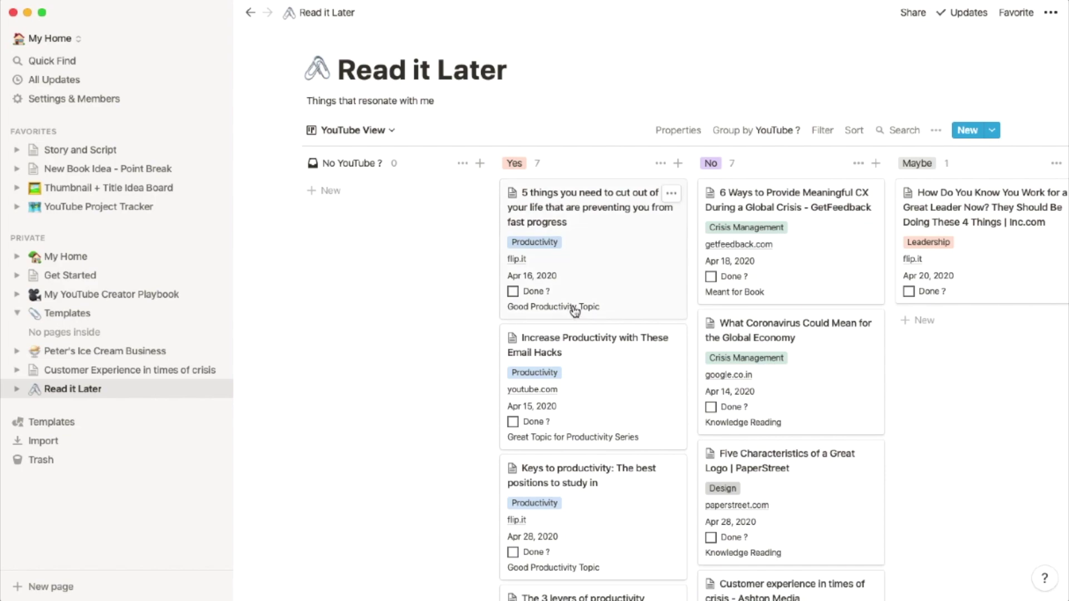
Group the board's cards by the Topic property
{"action": "scroll", "coordinate": [575, 311], "scroll_direction": "right", "scroll_amount": 10}
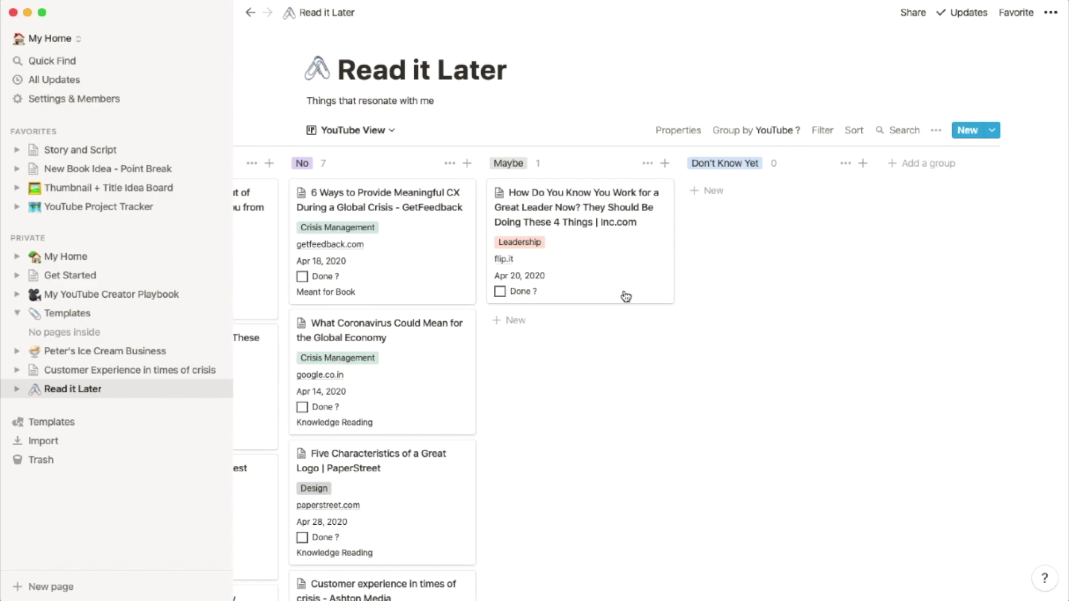
{"action": "scroll", "coordinate": [625, 296], "scroll_direction": "left", "scroll_amount": 10}
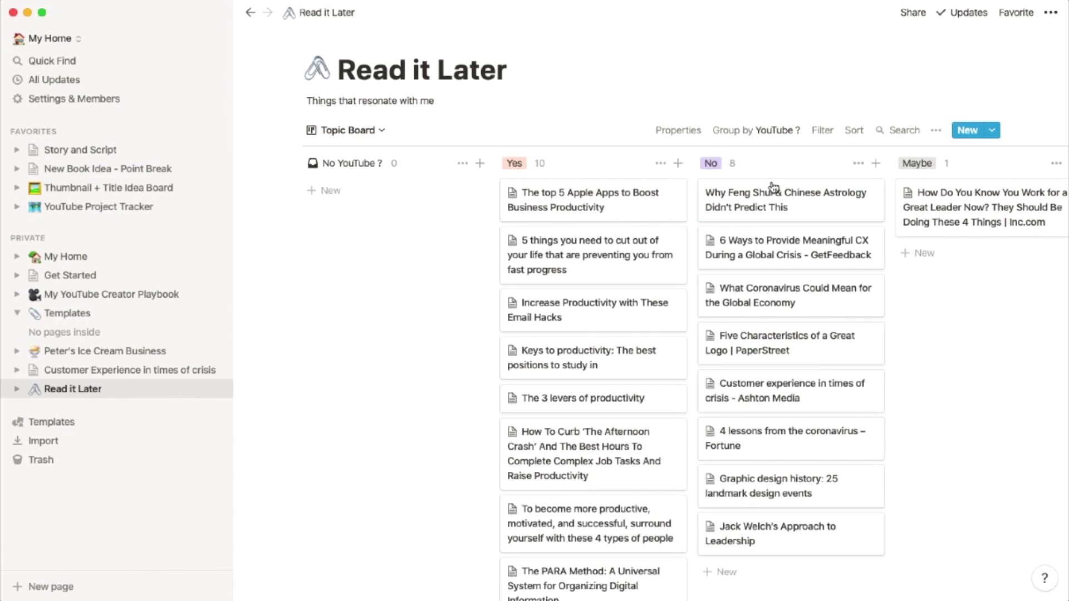
{"action": "left_click", "coordinate": [787, 133]}
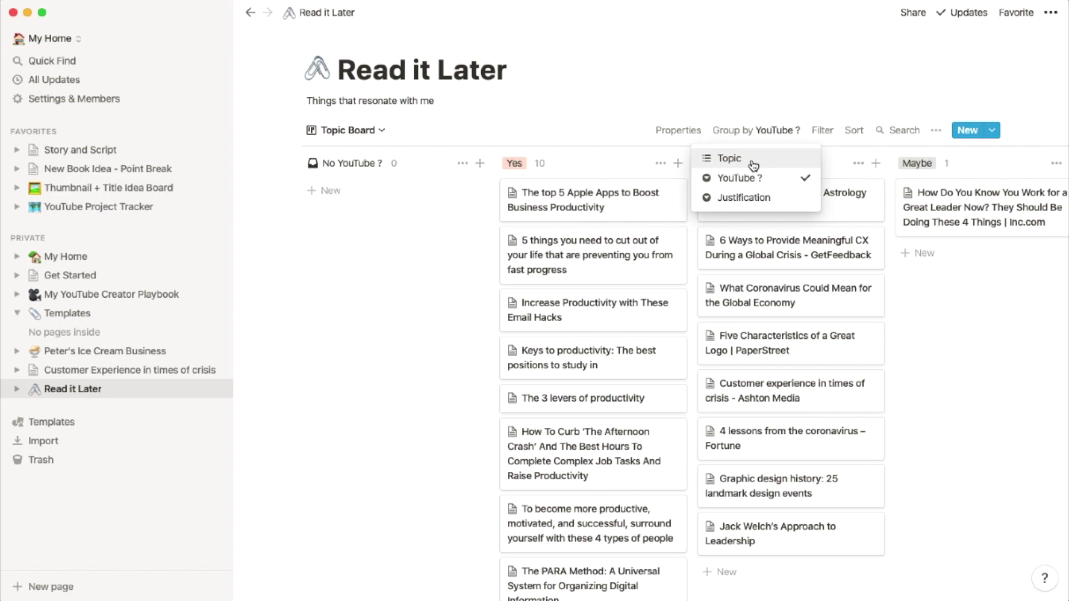
{"action": "left_click", "coordinate": [752, 161]}
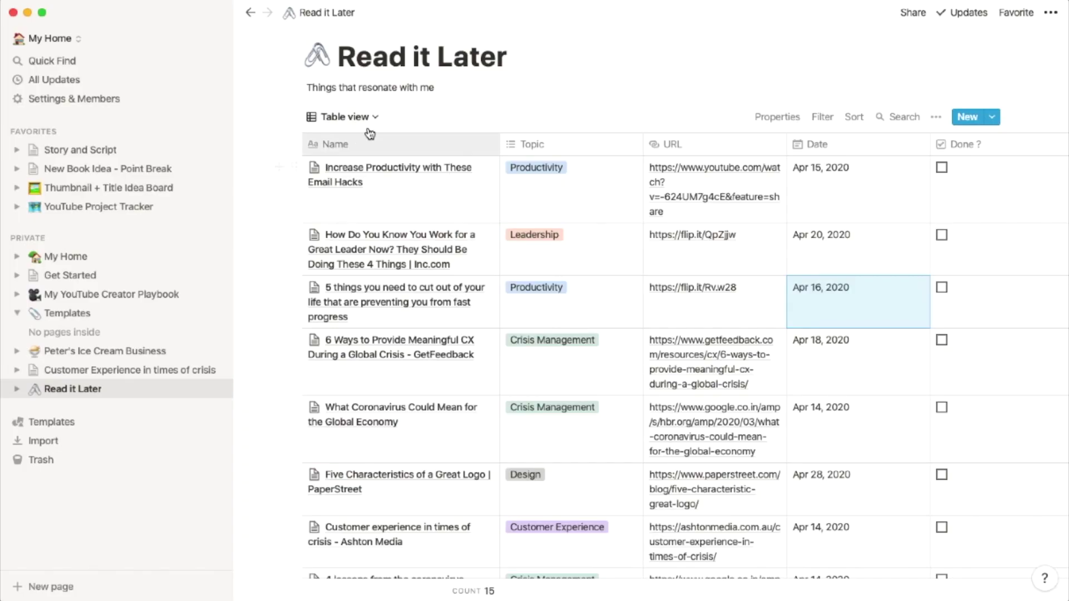
Open the template gallery and preview the Blog Post template
{"action": "left_click", "coordinate": [375, 117]}
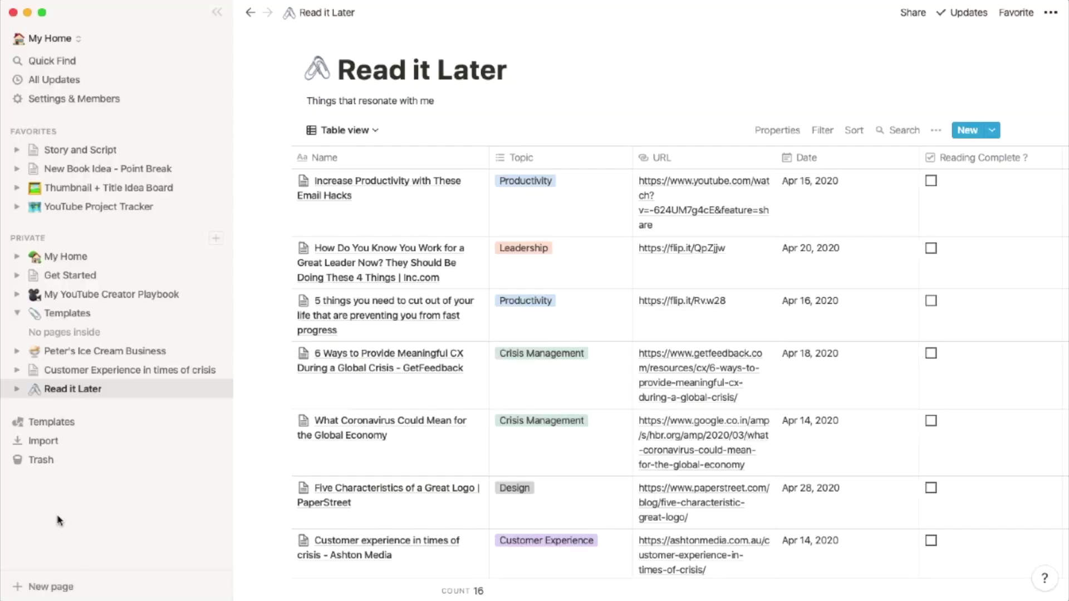
{"action": "left_click", "coordinate": [48, 424]}
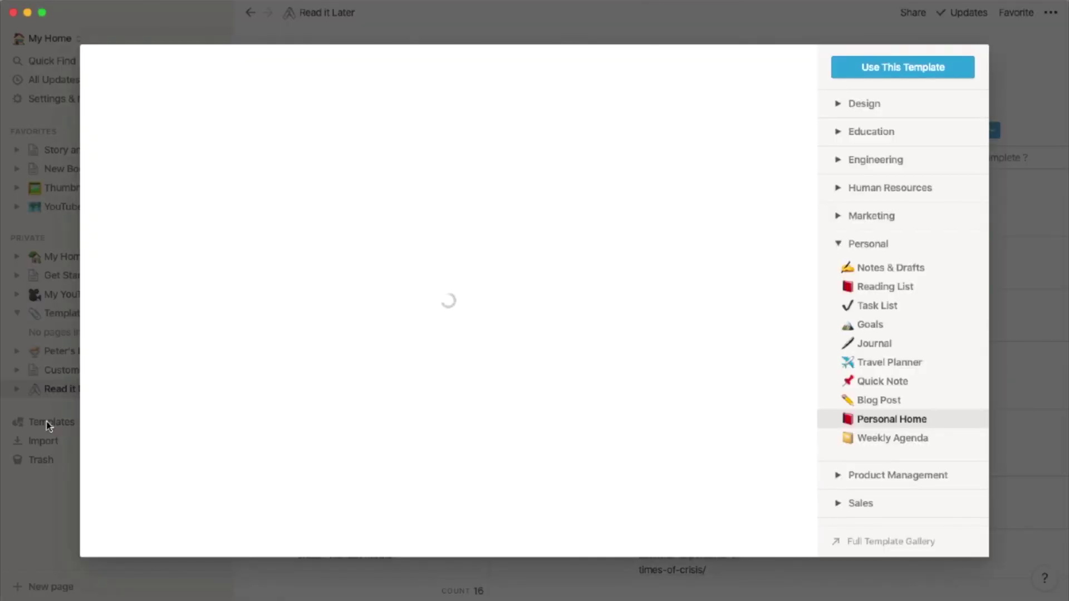
{"action": "scroll", "coordinate": [847, 498], "scroll_direction": "down", "scroll_amount": 1}
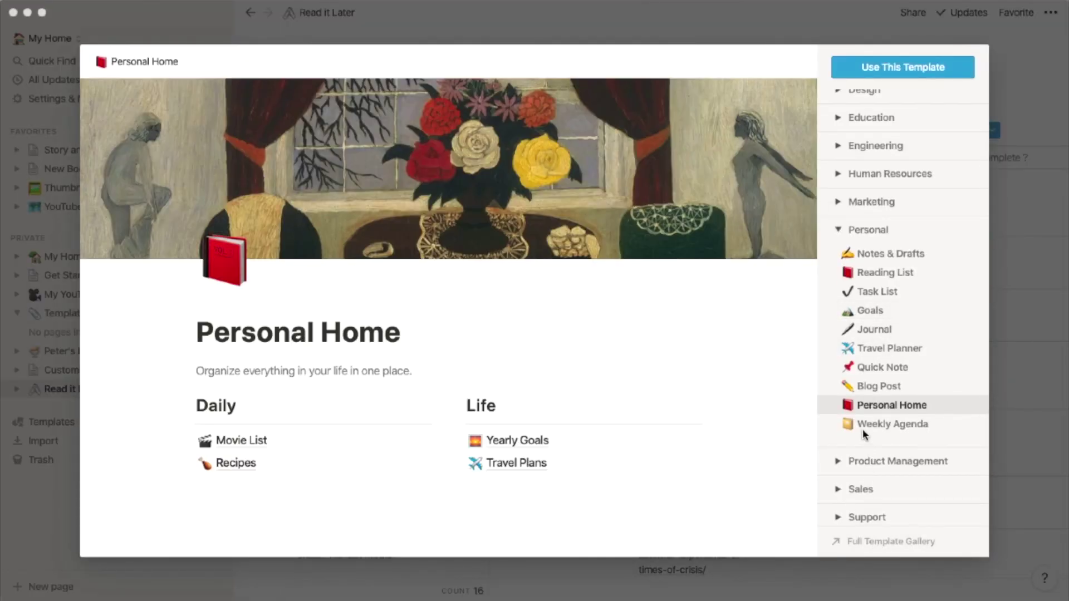
{"action": "scroll", "coordinate": [861, 267], "scroll_direction": "up", "scroll_amount": 1}
{"action": "left_click", "coordinate": [871, 401]}
Expand the template categories from Product Management up to Design, then preview Editorial calendar templates
{"action": "left_click", "coordinate": [869, 474]}
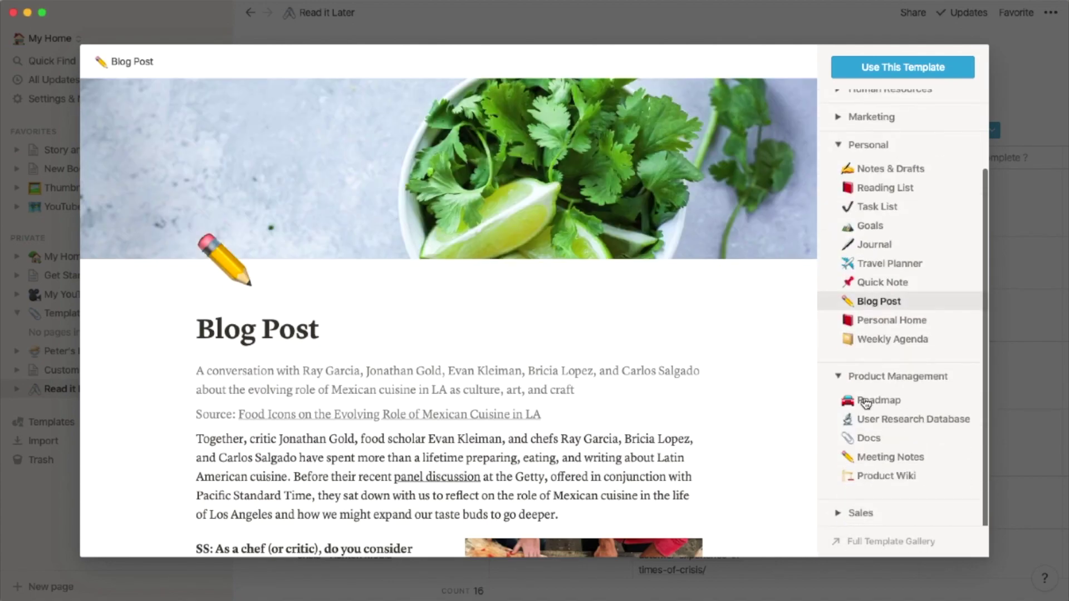
{"action": "left_click", "coordinate": [869, 511]}
{"action": "left_click", "coordinate": [870, 445]}
{"action": "scroll", "coordinate": [871, 446], "scroll_direction": "up", "scroll_amount": 5}
{"action": "left_click", "coordinate": [837, 219]}
{"action": "left_click", "coordinate": [838, 191]}
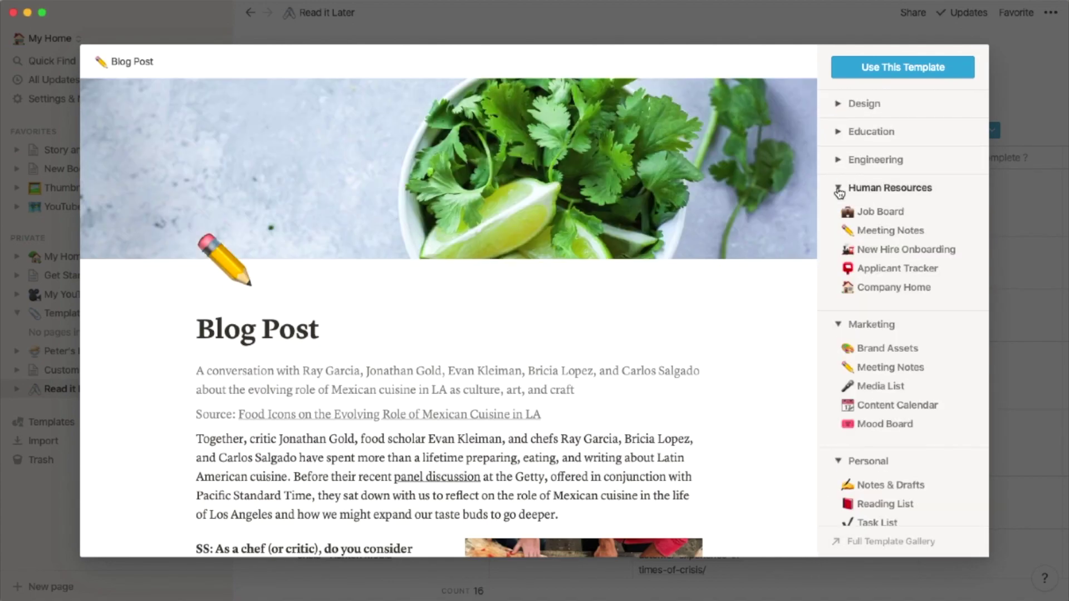
{"action": "left_click", "coordinate": [837, 162]}
{"action": "left_click", "coordinate": [839, 134]}
{"action": "left_click", "coordinate": [839, 105]}
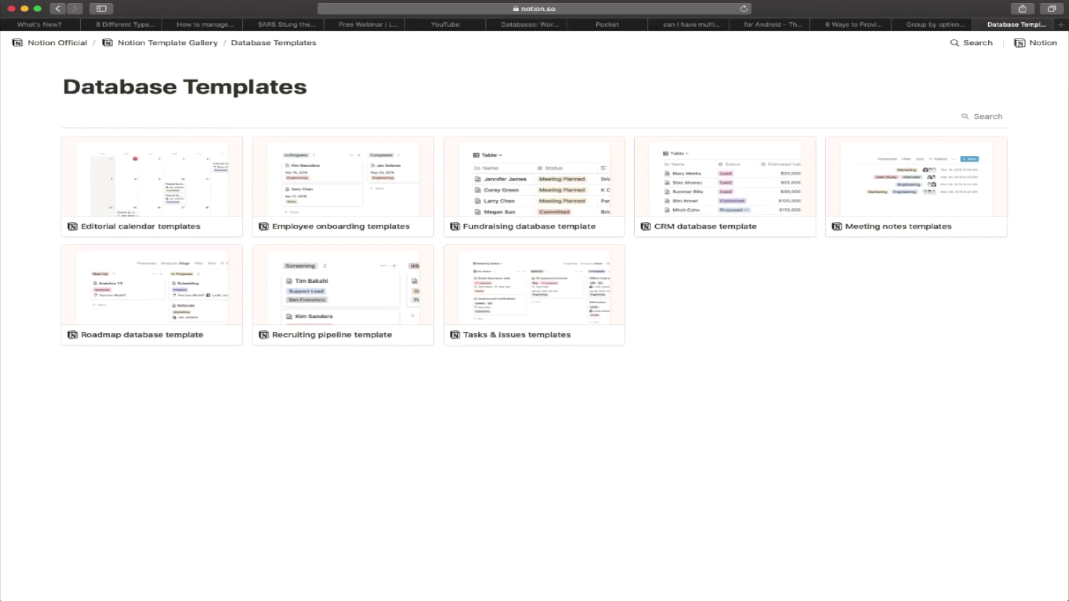
{"action": "left_click", "coordinate": [139, 222]}
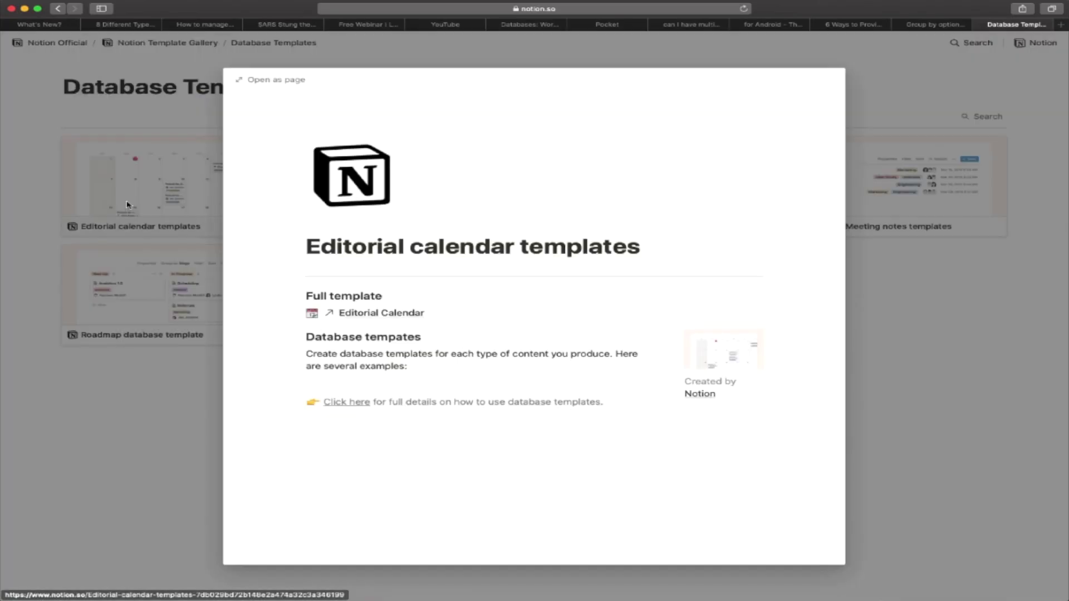
Open the full Editorial Calendar template on notion.so and attempt to duplicate it
{"action": "left_click", "coordinate": [354, 310]}
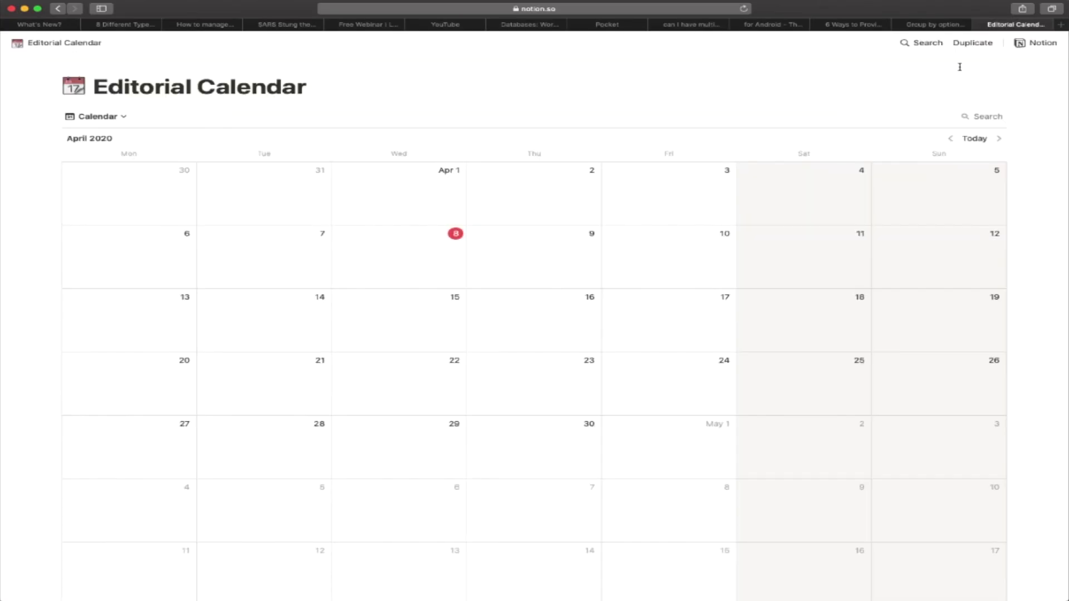
{"action": "left_click", "coordinate": [969, 44]}
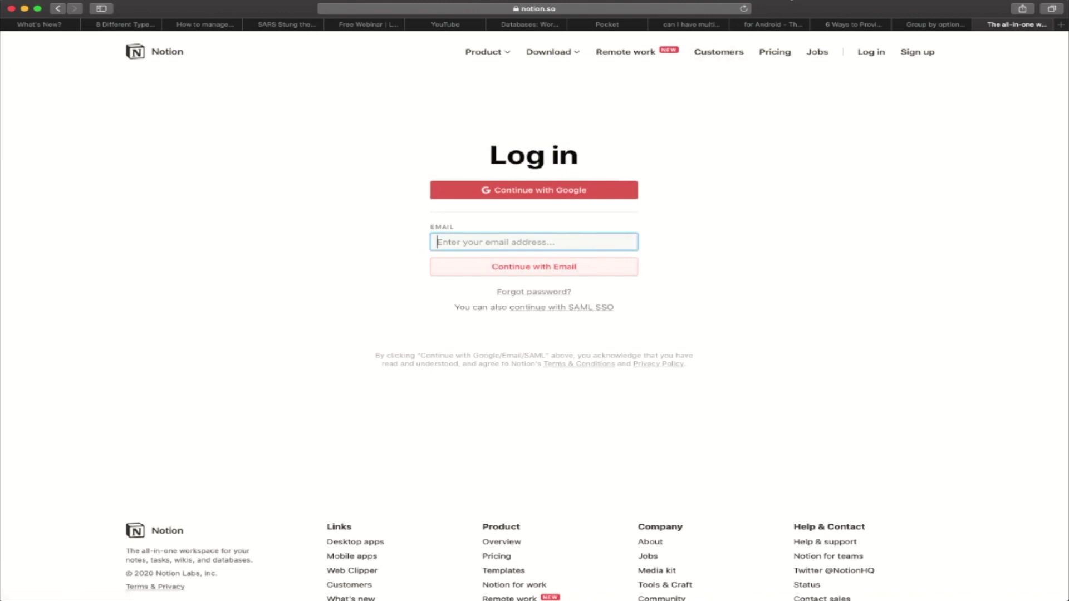
{"action": "left_click", "coordinate": [799, 7]}
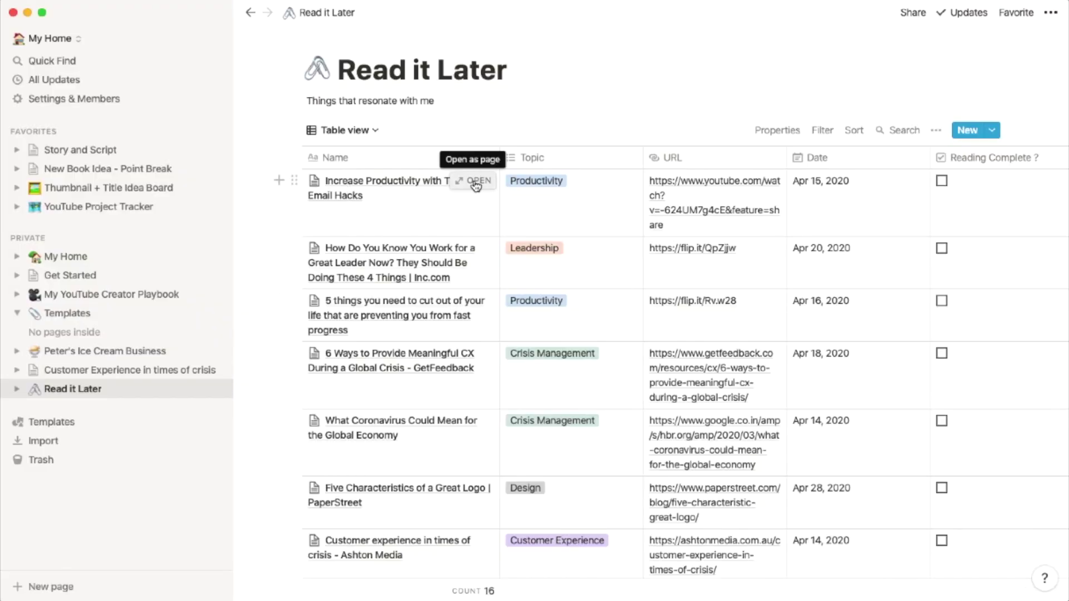
Open 'Increase Productivity with These Email Hacks' as a page and move its window right
{"action": "left_click", "coordinate": [476, 182]}
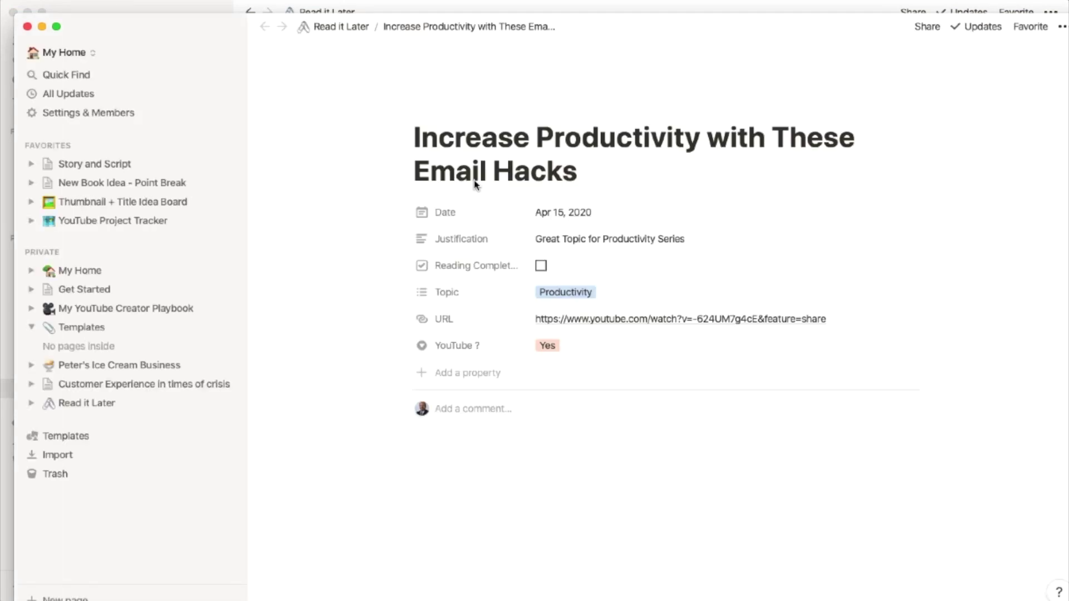
{"action": "left_click_drag", "start_coordinate": [165, 25], "coordinate": [566, 23]}
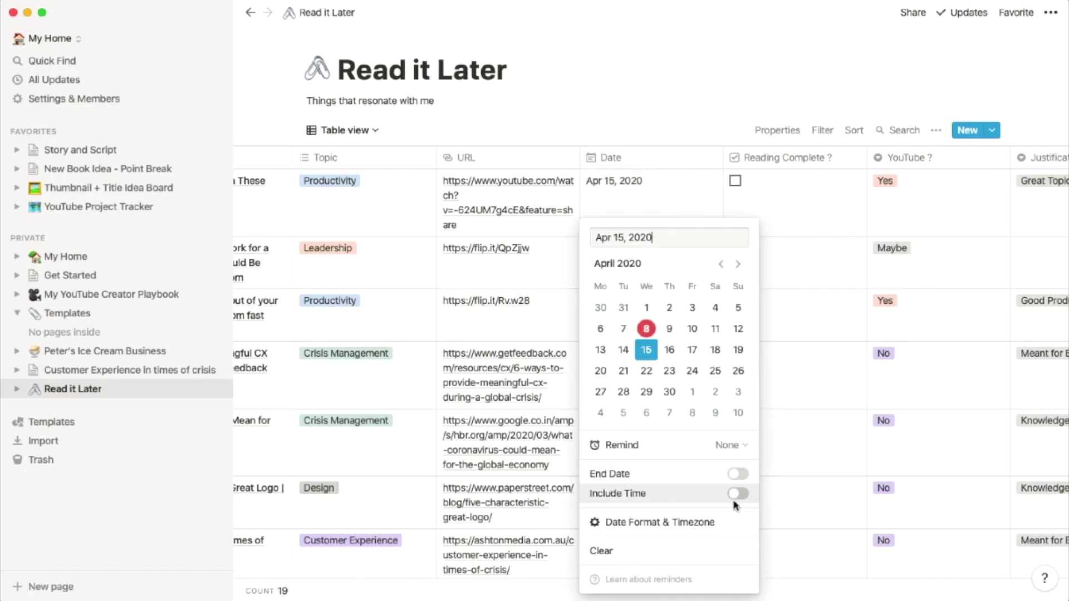
Toggle End Date and Include Time on the Apr 15, 2020 date, then search for 'virus'
{"action": "mouse_move", "coordinate": [716, 523]}
{"action": "left_click", "coordinate": [738, 474]}
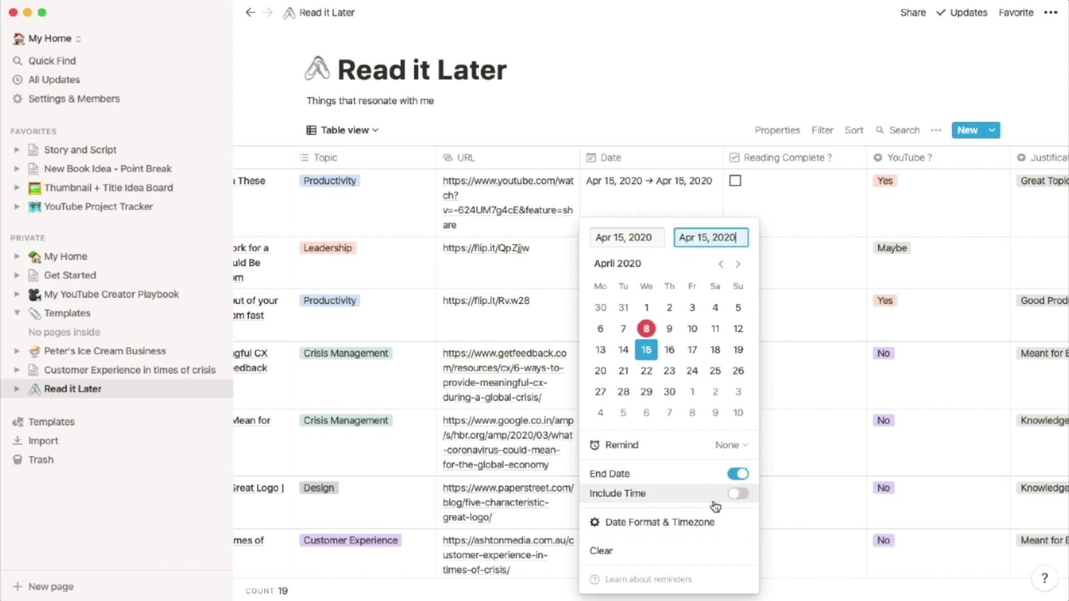
{"action": "left_click", "coordinate": [739, 494]}
{"action": "left_click", "coordinate": [729, 445]}
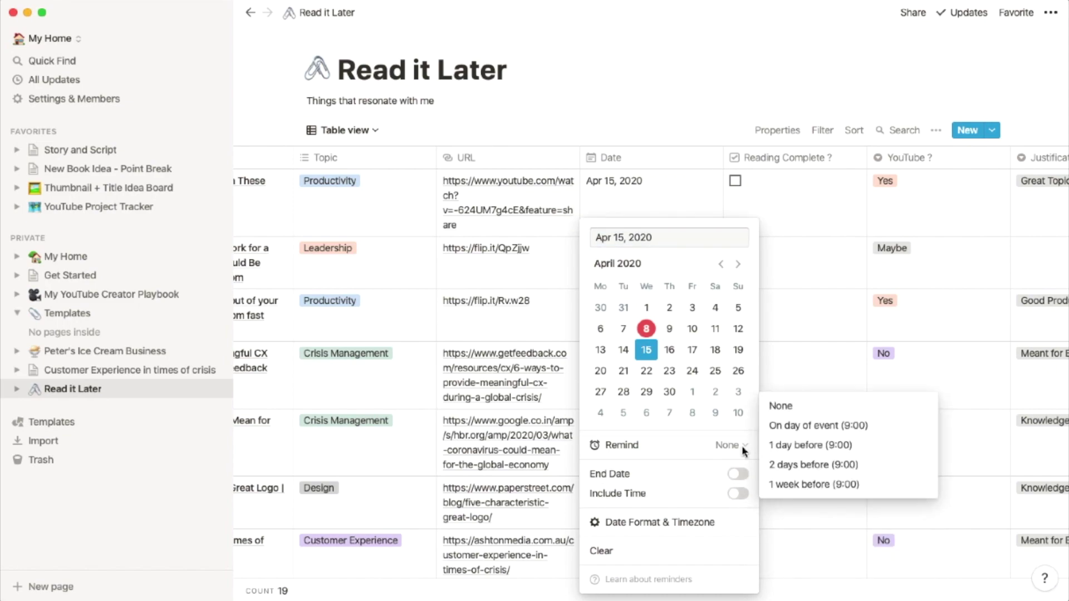
{"action": "left_click", "coordinate": [744, 452]}
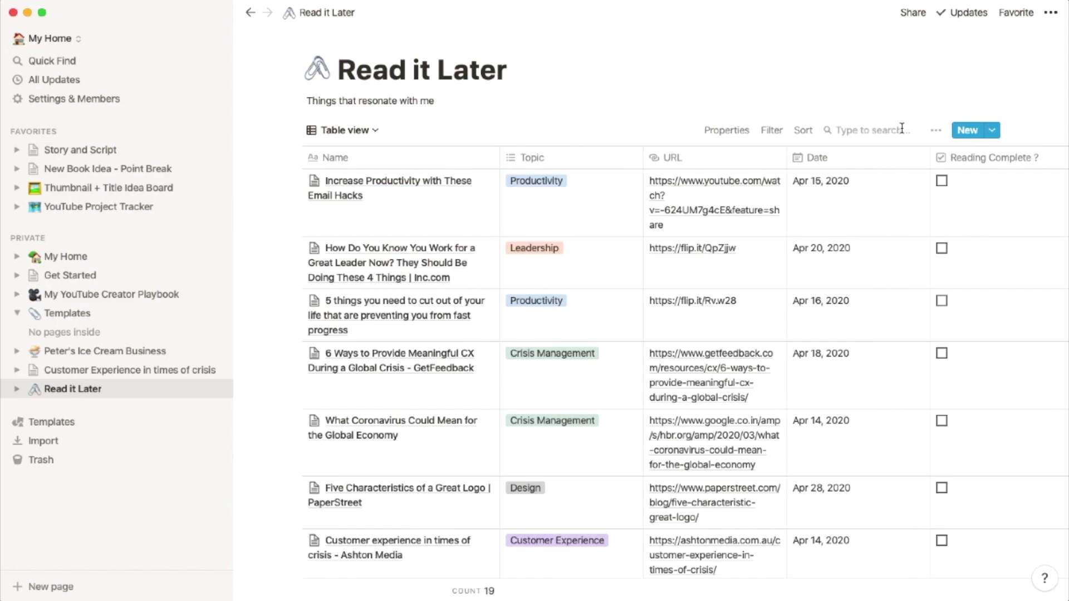
{"action": "type", "text": "virus"}
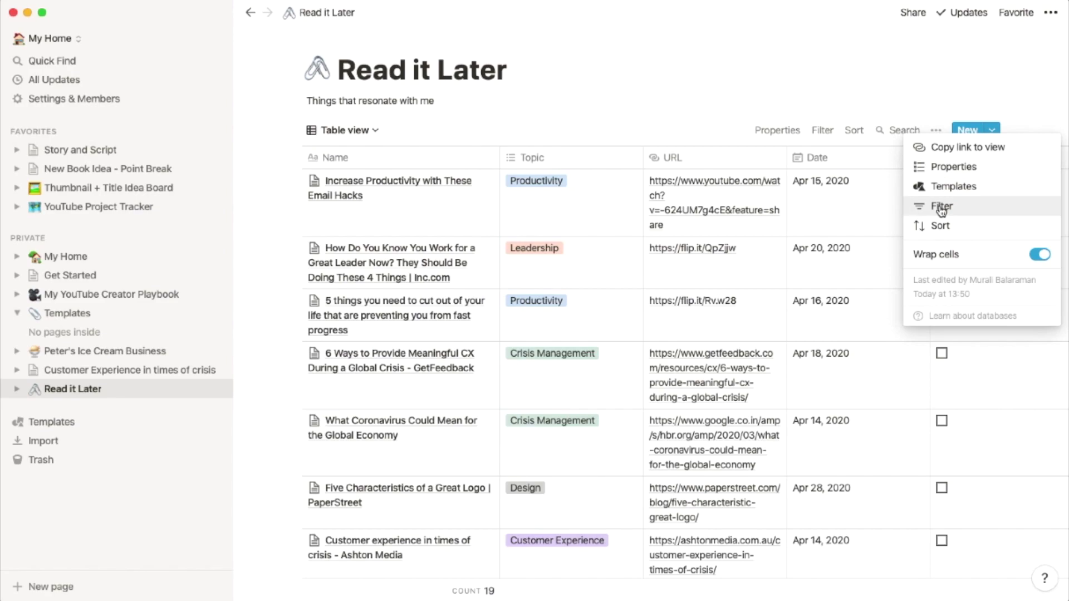
Filter the Read it Later table to show only items whose Topic is Productivity
{"action": "left_click", "coordinate": [941, 207]}
{"action": "left_click", "coordinate": [744, 161]}
{"action": "left_click", "coordinate": [735, 192]}
{"action": "left_click", "coordinate": [882, 161]}
{"action": "left_click", "coordinate": [901, 183]}
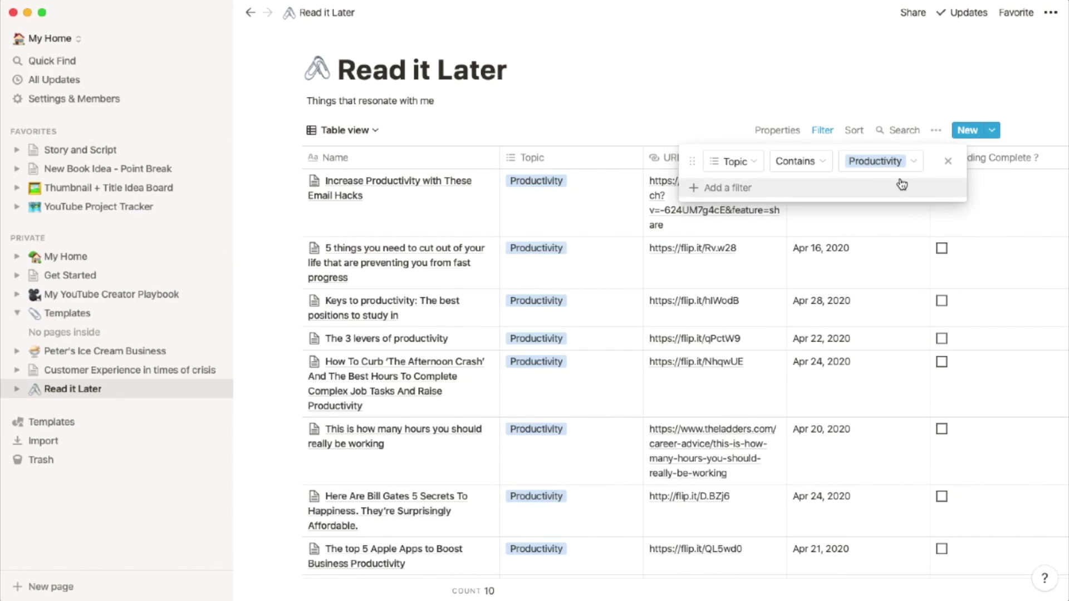
Add a second filter condition requiring YouTube ? to be Yes
{"action": "left_click", "coordinate": [718, 184]}
{"action": "left_click", "coordinate": [771, 190]}
{"action": "left_click", "coordinate": [774, 312]}
{"action": "left_click", "coordinate": [904, 189]}
{"action": "left_click", "coordinate": [891, 220]}
{"action": "key", "text": "Escape"}
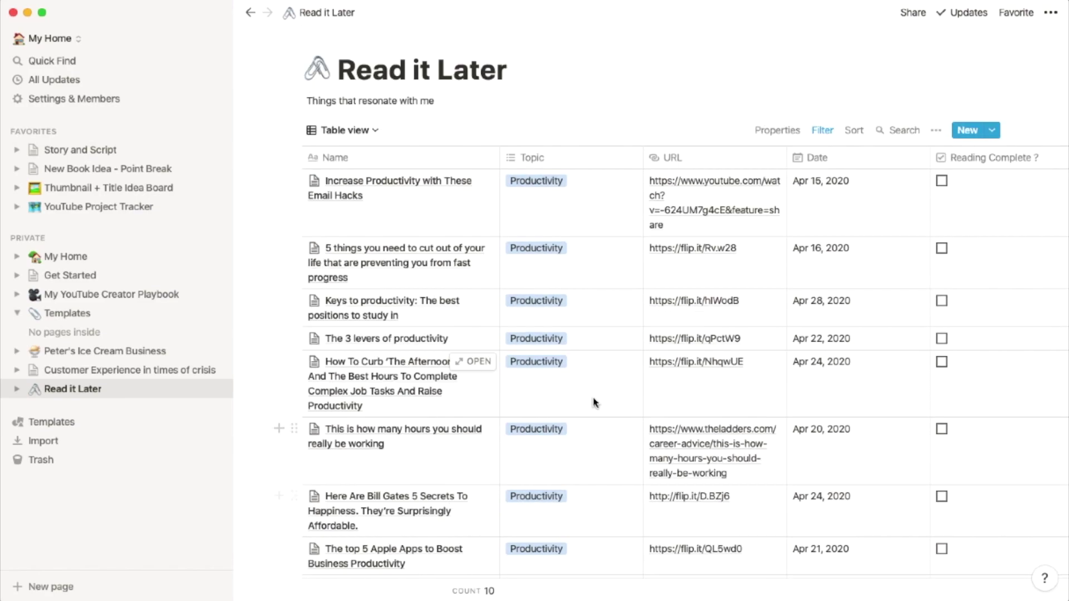
{"action": "scroll", "coordinate": [824, 159], "scroll_direction": "right", "scroll_amount": 5}
{"action": "scroll", "coordinate": [824, 160], "scroll_direction": "down", "scroll_amount": 1}
{"action": "left_click", "coordinate": [823, 118]}
{"action": "left_click", "coordinate": [930, 115]}
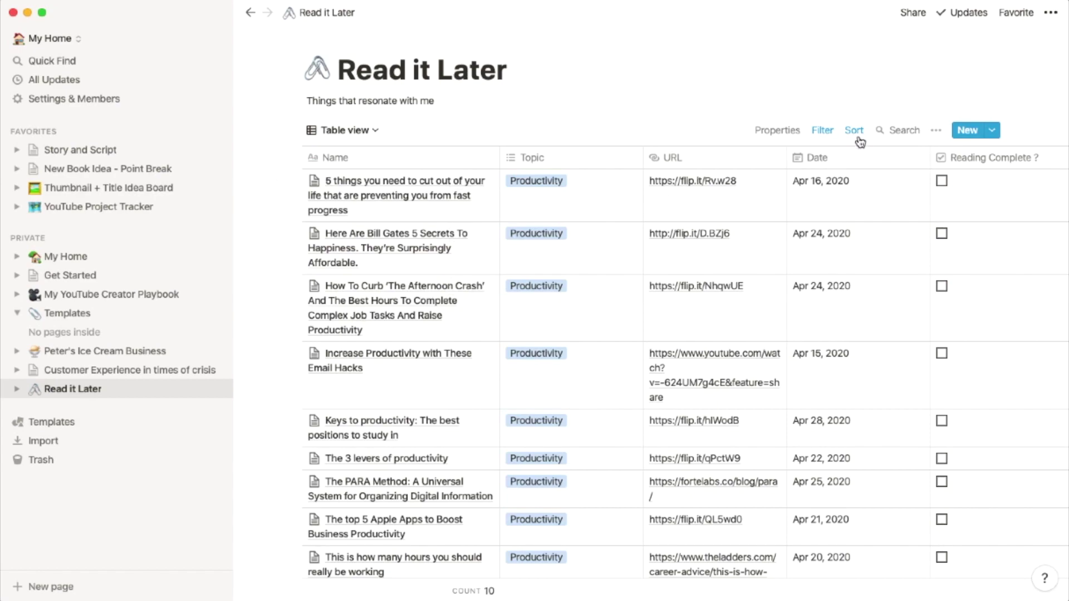
Sort the table by Date ascending instead of Name
{"action": "left_click", "coordinate": [854, 131]}
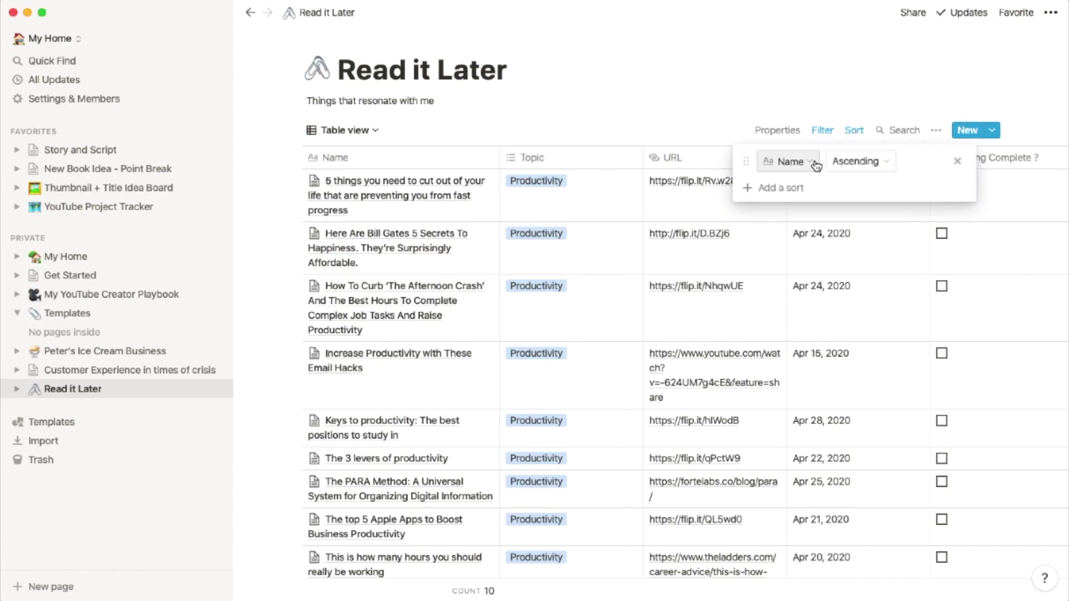
{"action": "left_click", "coordinate": [815, 164]}
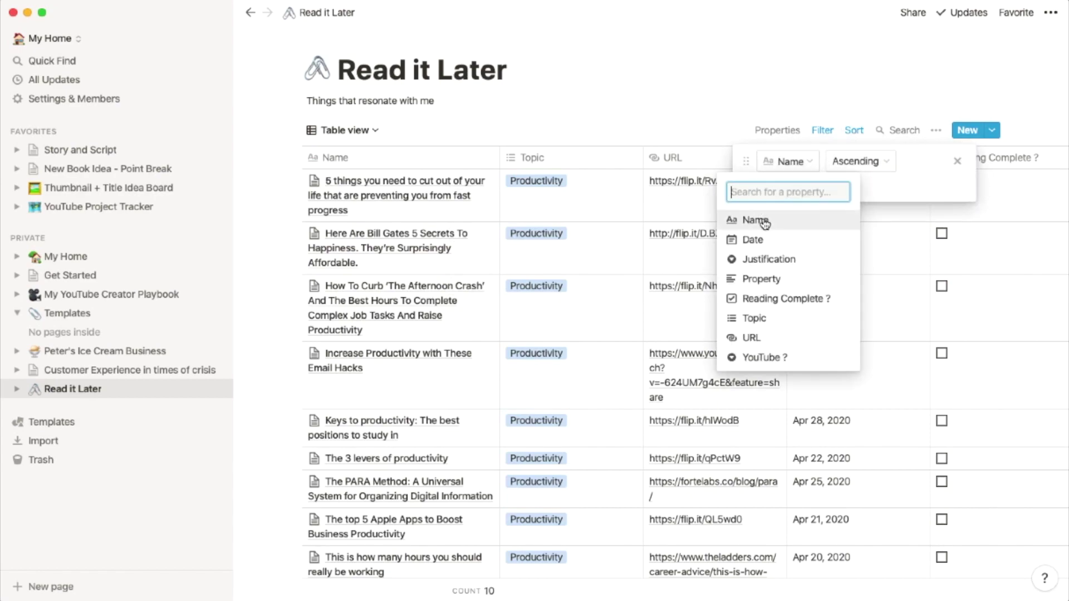
{"action": "left_click", "coordinate": [760, 241]}
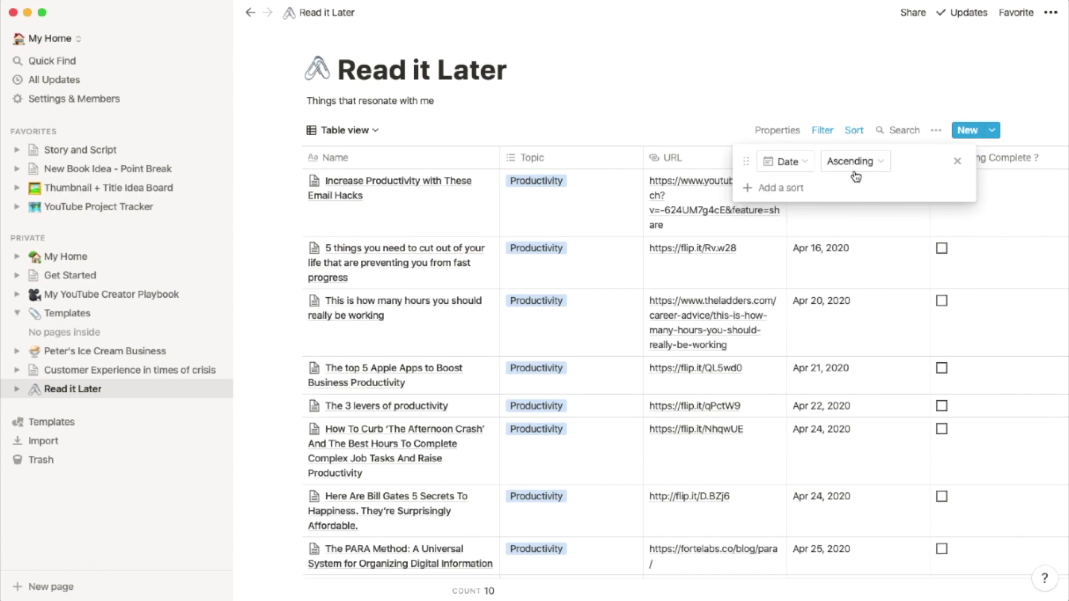
{"action": "left_click", "coordinate": [857, 229]}
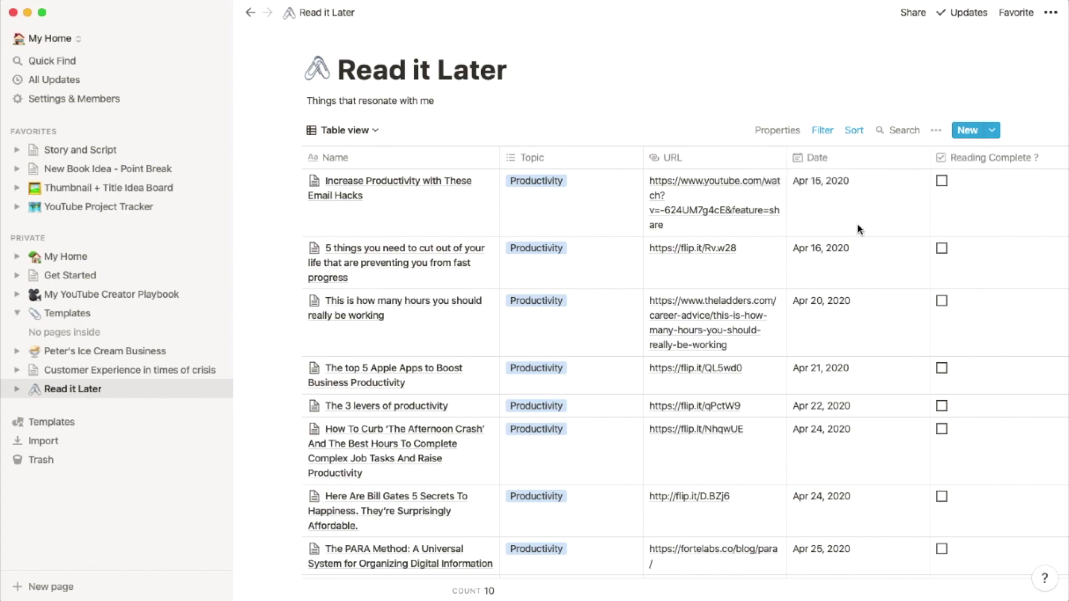
{"action": "scroll", "coordinate": [857, 229], "scroll_direction": "down", "scroll_amount": 3}
{"action": "scroll", "coordinate": [857, 228], "scroll_direction": "up", "scroll_amount": 3}
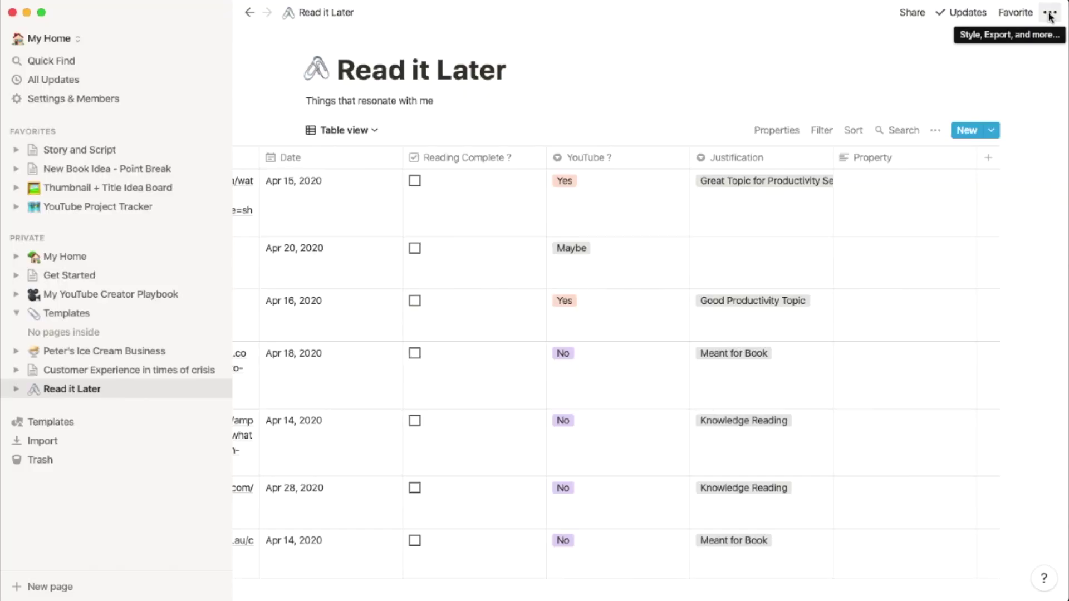
{"action": "left_click", "coordinate": [1050, 15]}
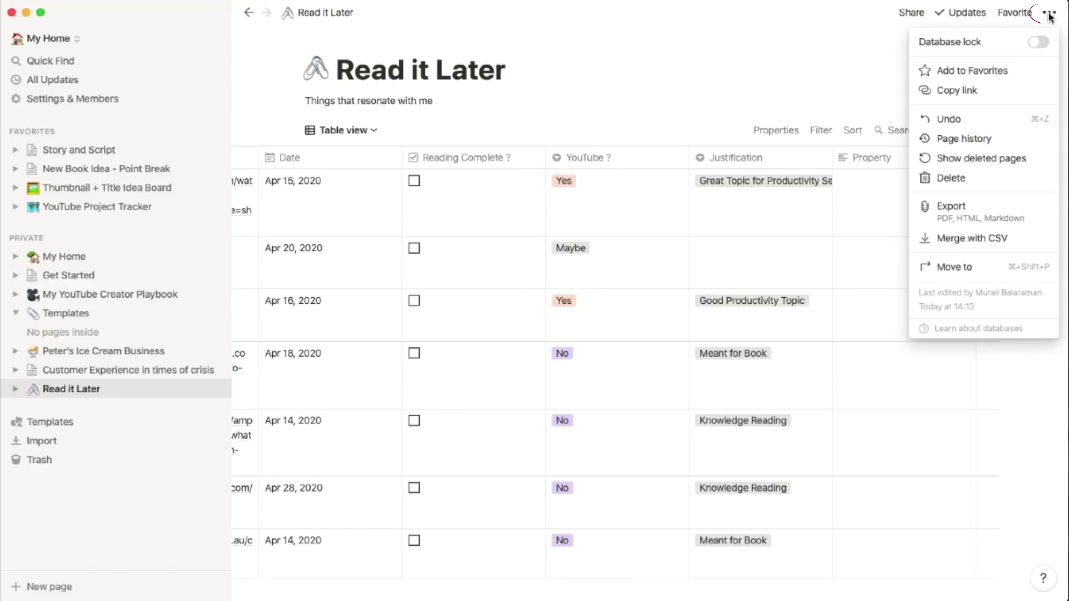